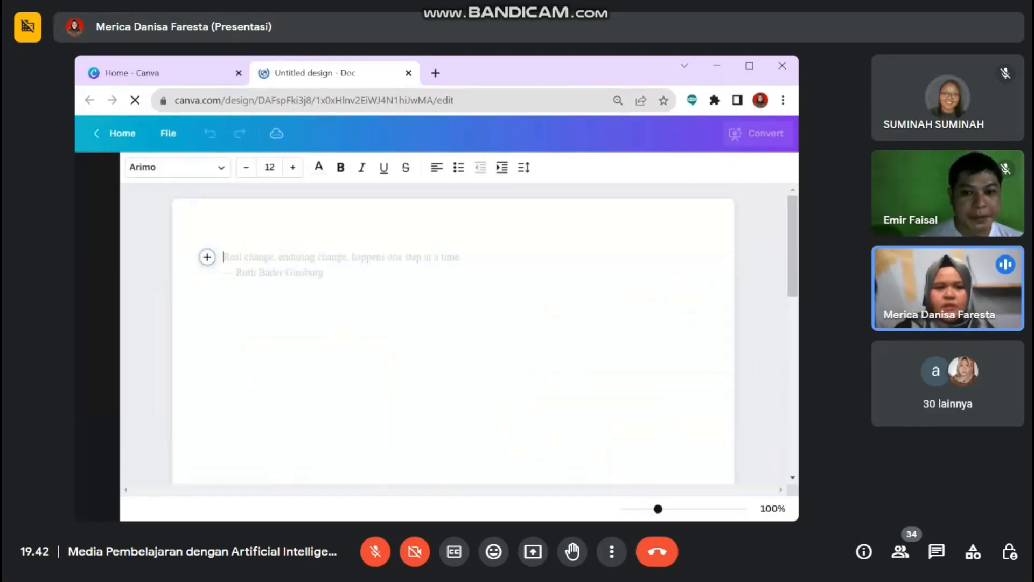
Step: Find the Text to Image app by searching for "TEXT" and open it in the untitled document
{"action": "left_click", "coordinate": [170, 76]}
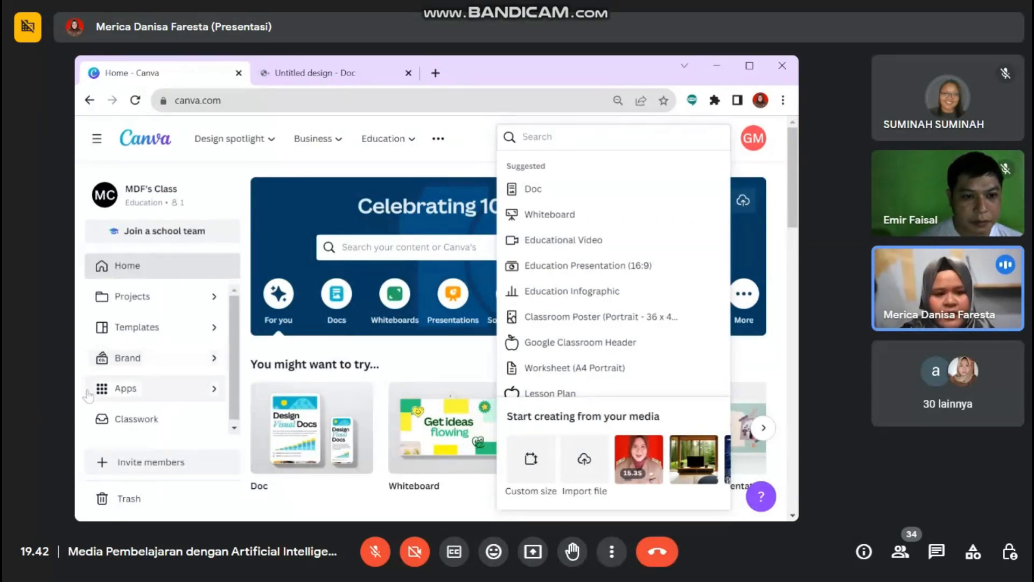
{"action": "left_click", "coordinate": [283, 75]}
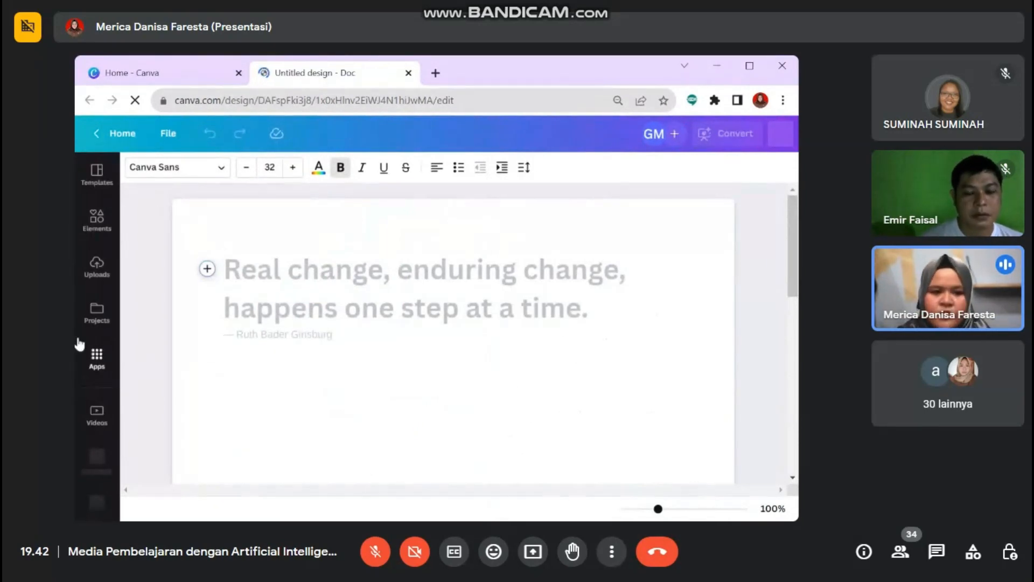
{"action": "left_click", "coordinate": [98, 367]}
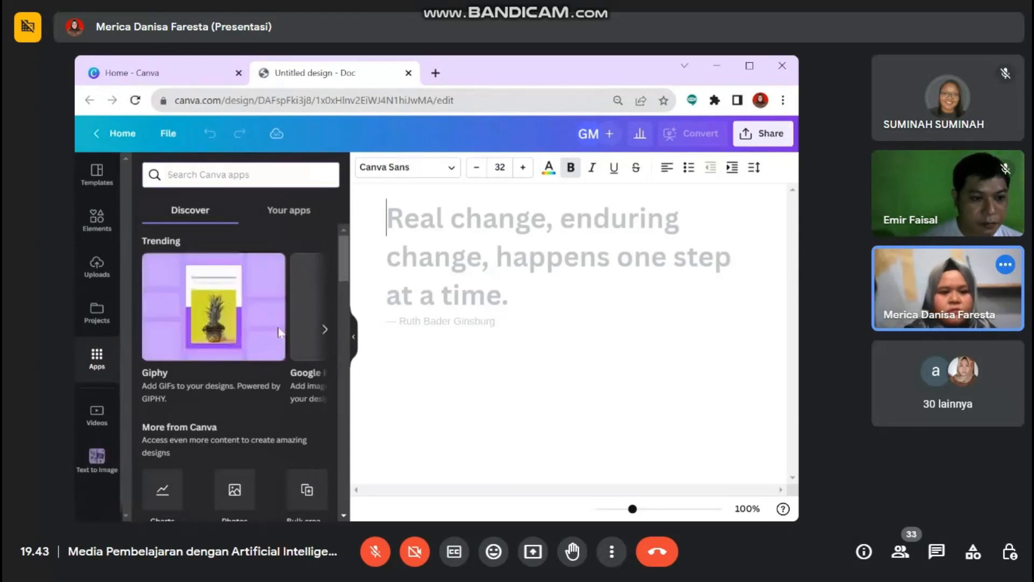
{"action": "type", "text": "TEXT"}
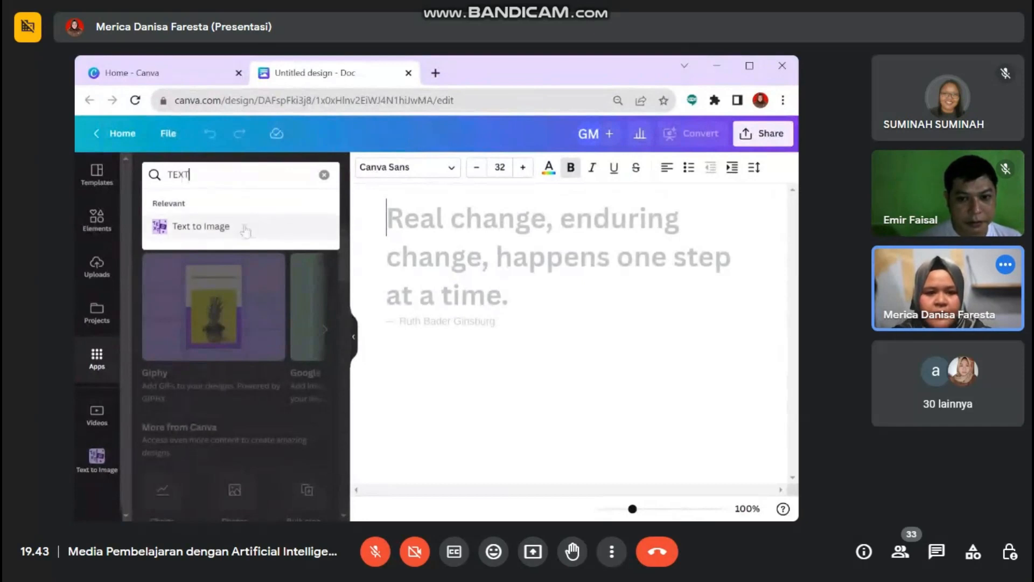
{"action": "left_click", "coordinate": [204, 227]}
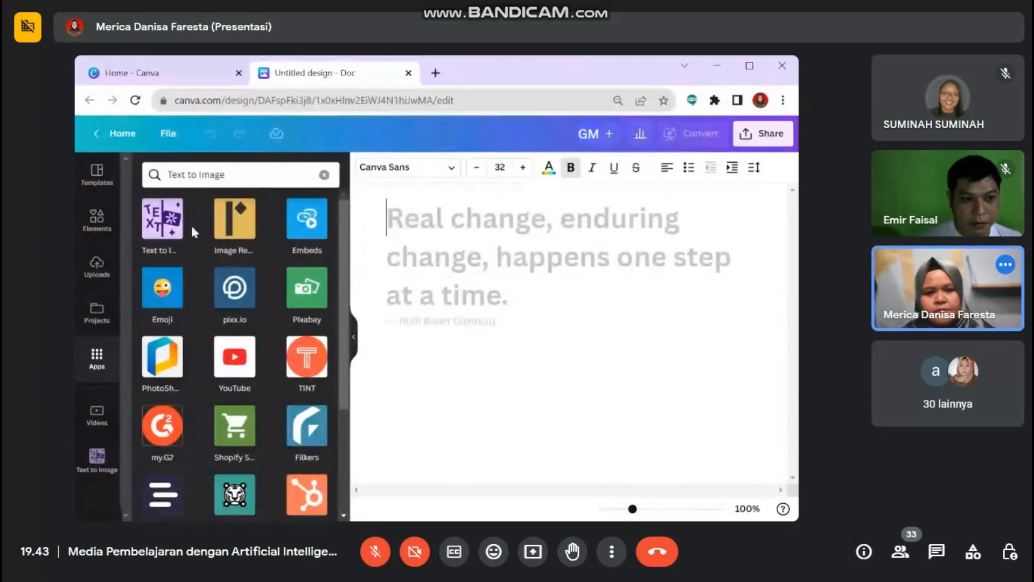
{"action": "left_click", "coordinate": [165, 225]}
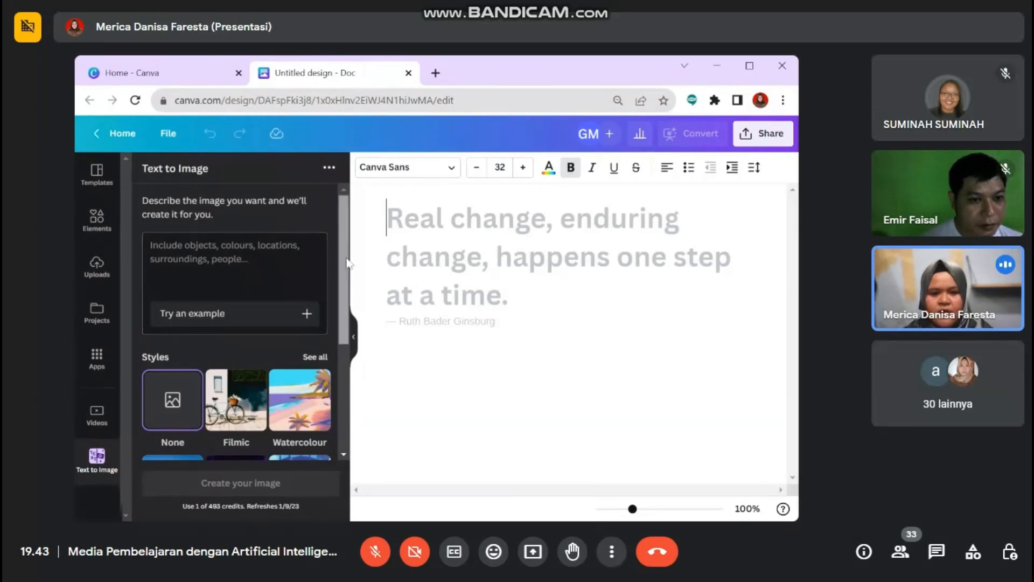
Step: Choose the Filmic style for the generated image and look through the available aspect ratios
{"action": "scroll", "coordinate": [347, 279], "scroll_direction": "down", "scroll_amount": 2}
{"action": "scroll", "coordinate": [347, 279], "scroll_direction": "down", "scroll_amount": 3}
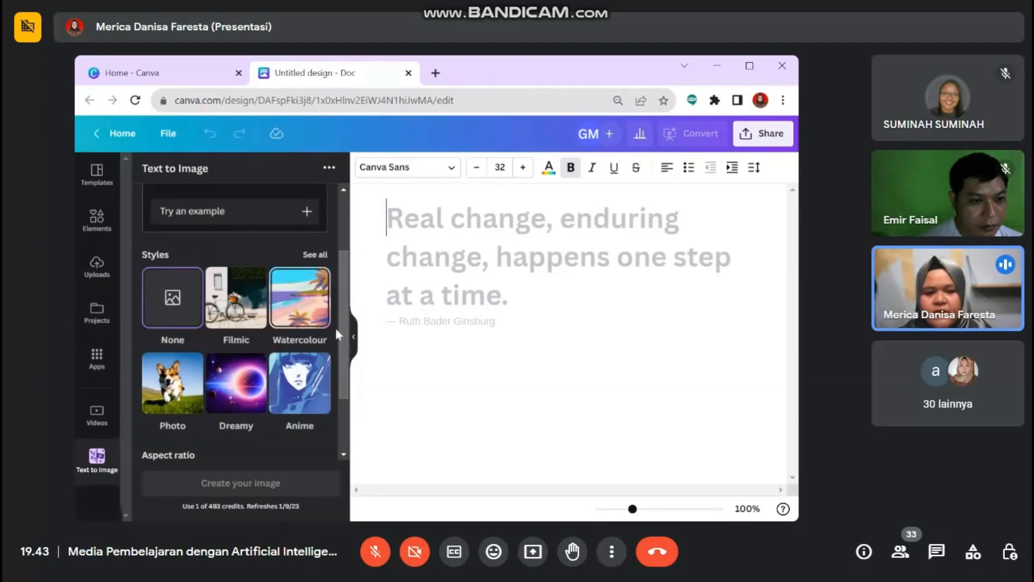
{"action": "left_click", "coordinate": [240, 315]}
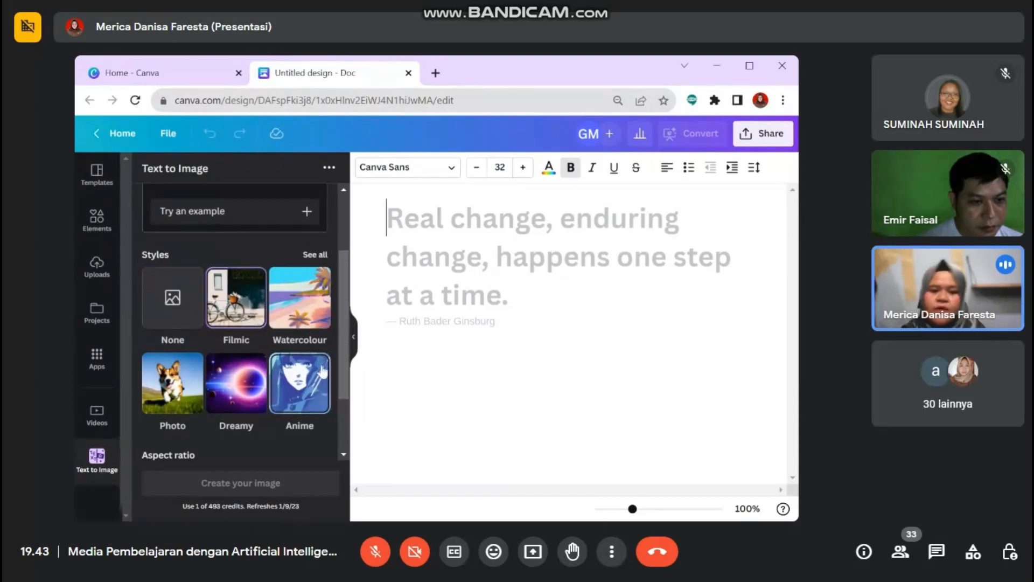
{"action": "scroll", "coordinate": [346, 404], "scroll_direction": "down", "scroll_amount": 3}
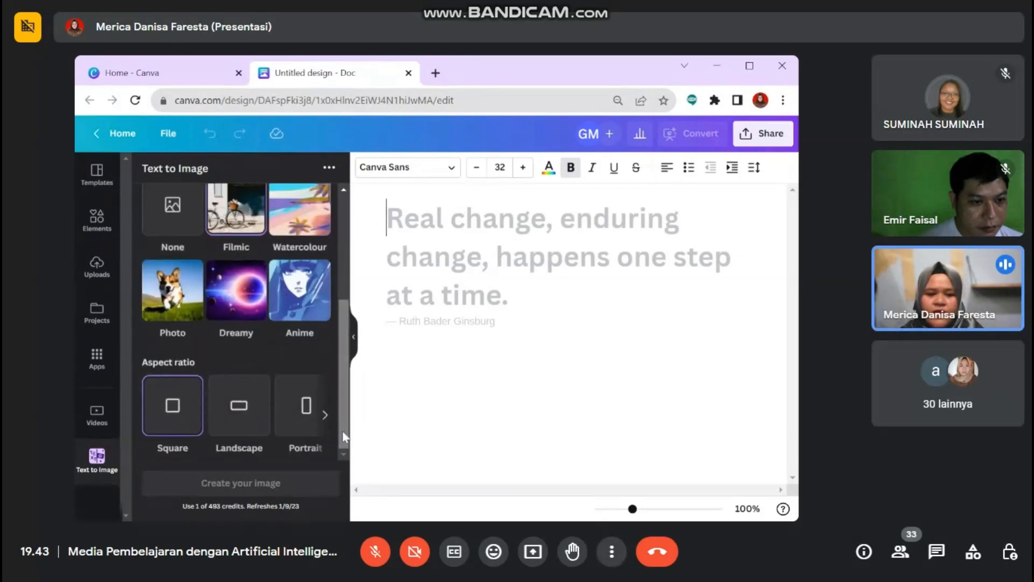
{"action": "left_click", "coordinate": [325, 417]}
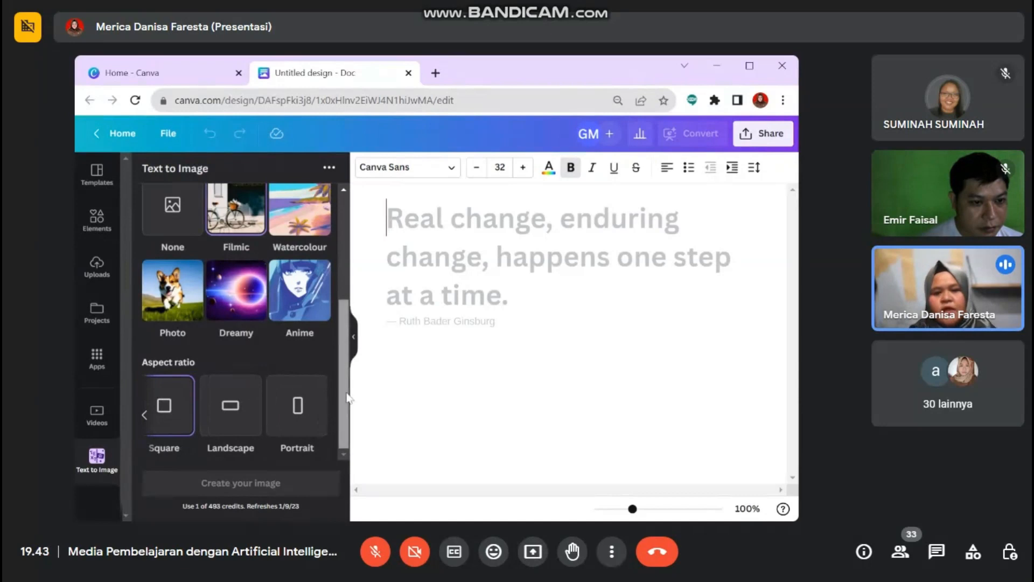
{"action": "left_click_drag", "start_coordinate": [338, 402], "coordinate": [338, 276]}
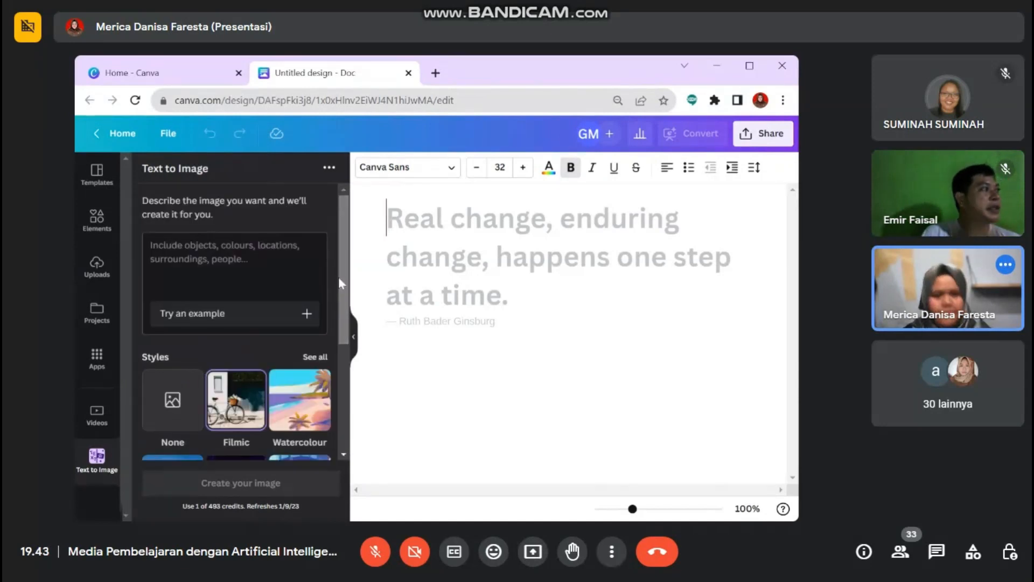
{"action": "left_click", "coordinate": [318, 287]}
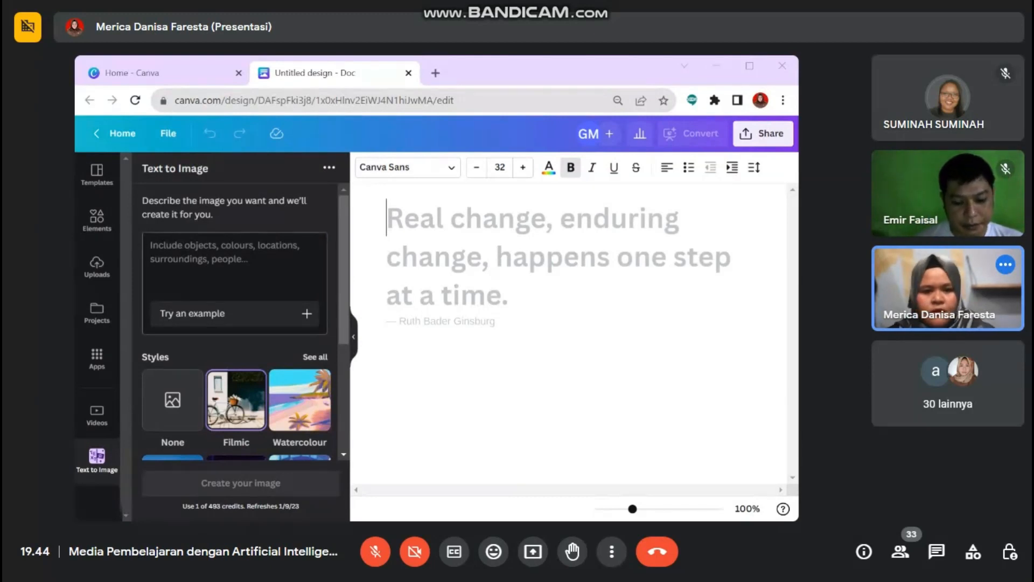
Step: Generate images from the prompt "Lukisan ikan koi di kolam menggunakan cat air dengan sentuhan tipis-tipis"
{"action": "left_click", "coordinate": [152, 246]}
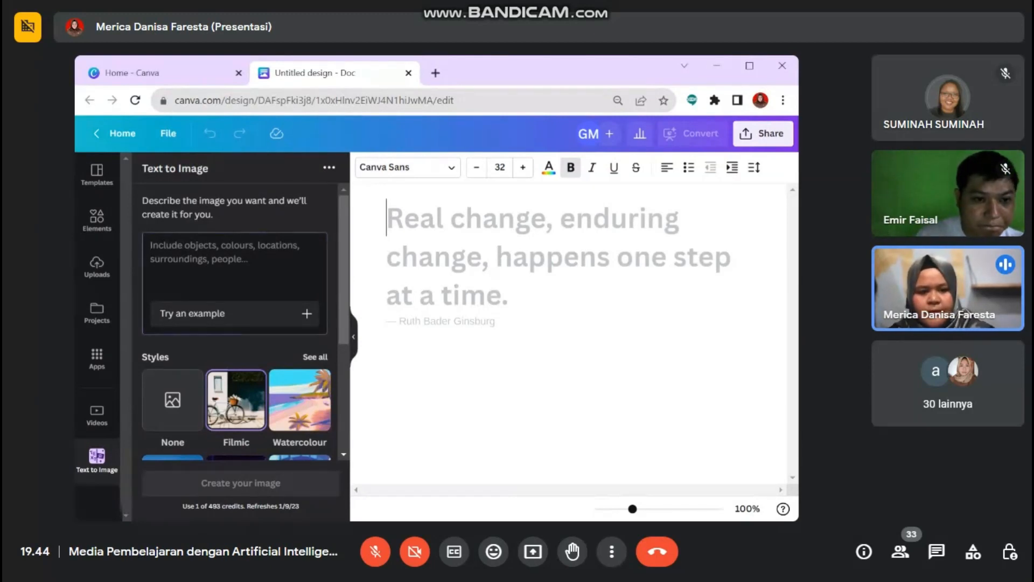
{"action": "type", "text": "Lukisan ikan koi di kolam menggunakan cat air dengan sentuhan tipis-tipis"}
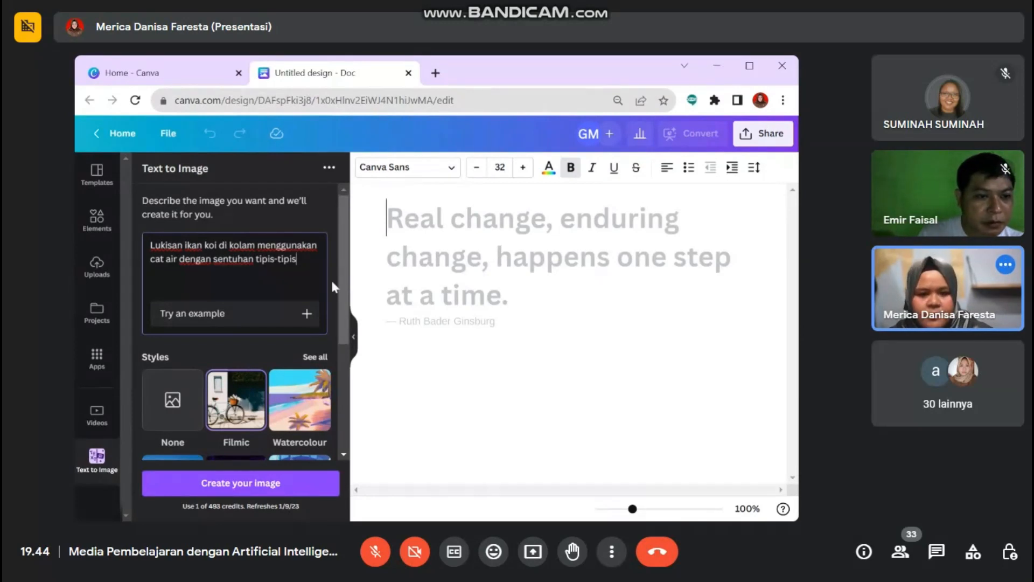
{"action": "scroll", "coordinate": [332, 287], "scroll_direction": "down", "scroll_amount": 3}
{"action": "scroll", "coordinate": [338, 344], "scroll_direction": "down", "scroll_amount": 1}
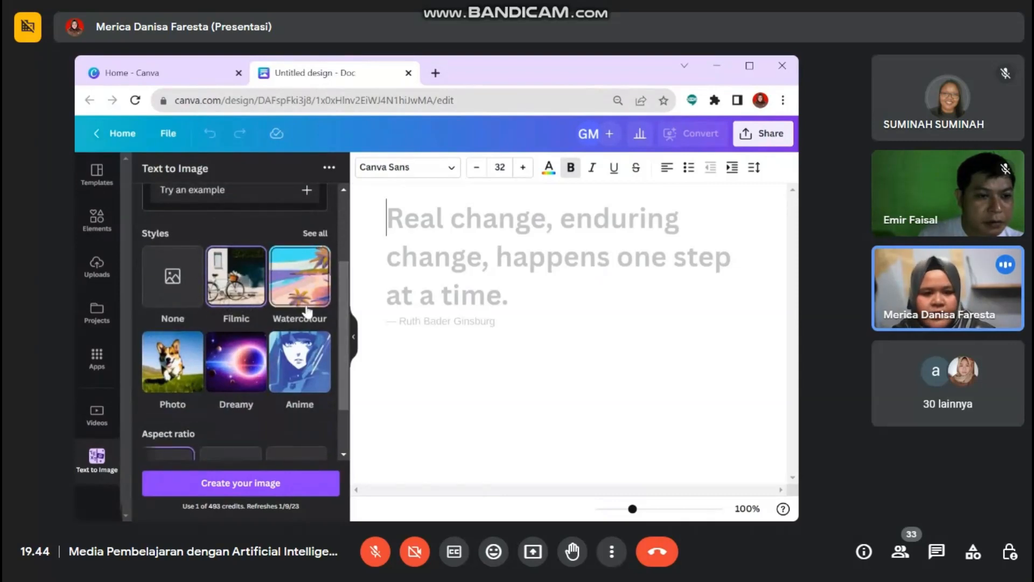
{"action": "scroll", "coordinate": [345, 339], "scroll_direction": "down", "scroll_amount": 2}
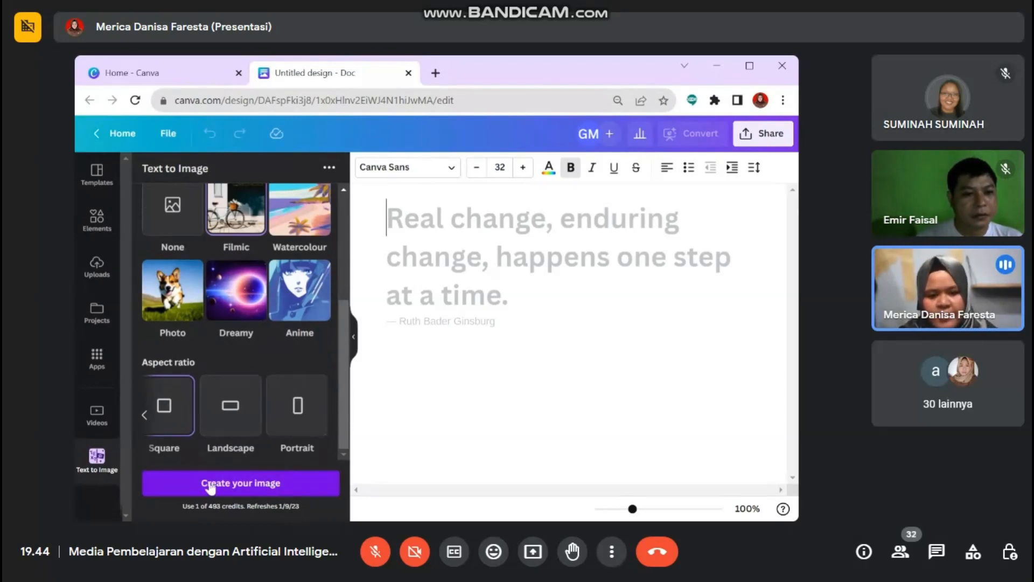
{"action": "left_click", "coordinate": [269, 490]}
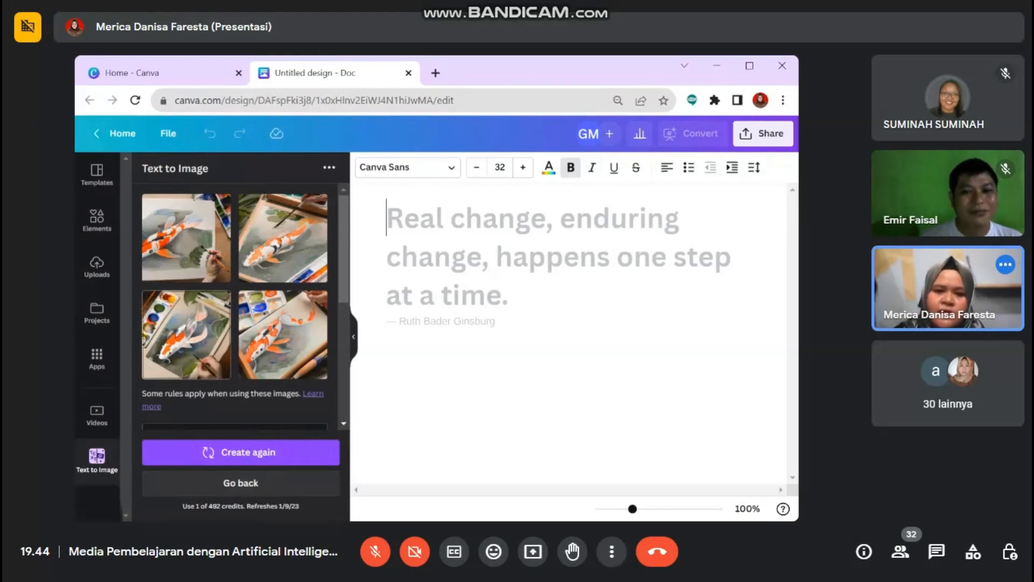
Step: Review the generated koi paintings and insert the first one of the second row into the document
{"action": "left_click_drag", "start_coordinate": [342, 236], "coordinate": [348, 272]}
{"action": "scroll", "coordinate": [345, 269], "scroll_direction": "up", "scroll_amount": 3}
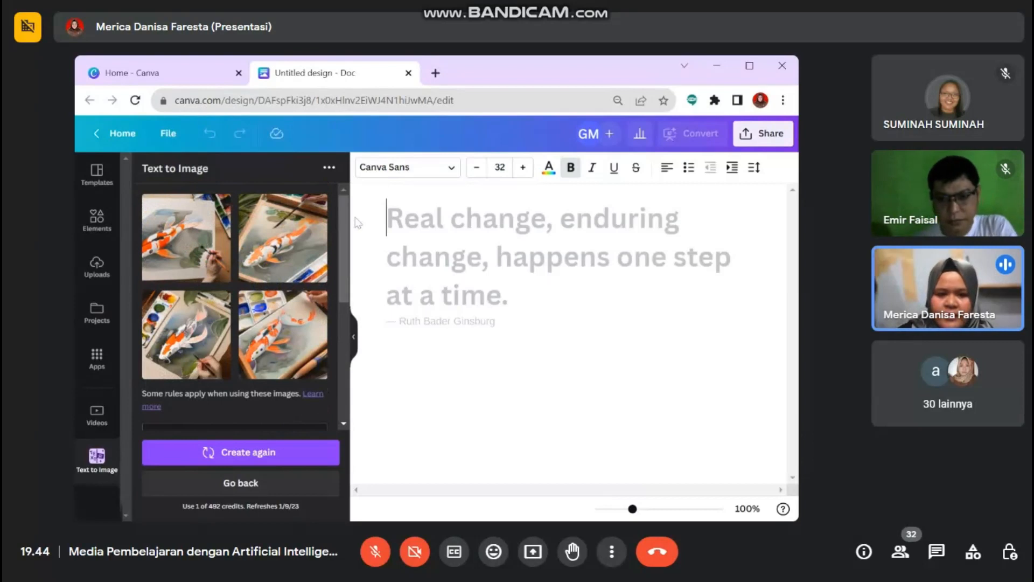
{"action": "left_click", "coordinate": [201, 345]}
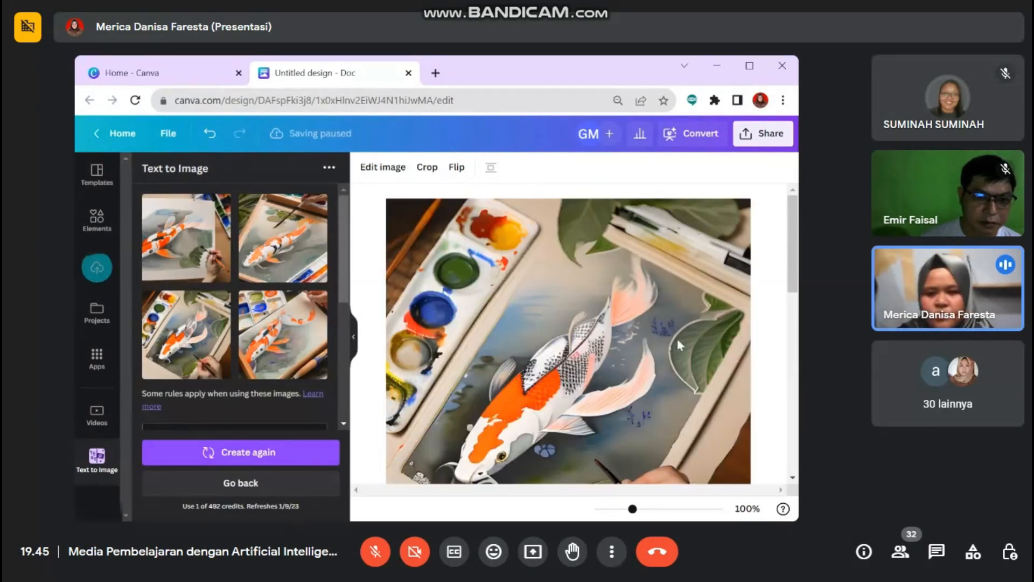
Step: Delete the duplicate koi painting below the first one and check the page
{"action": "left_click_drag", "start_coordinate": [794, 236], "coordinate": [794, 259]}
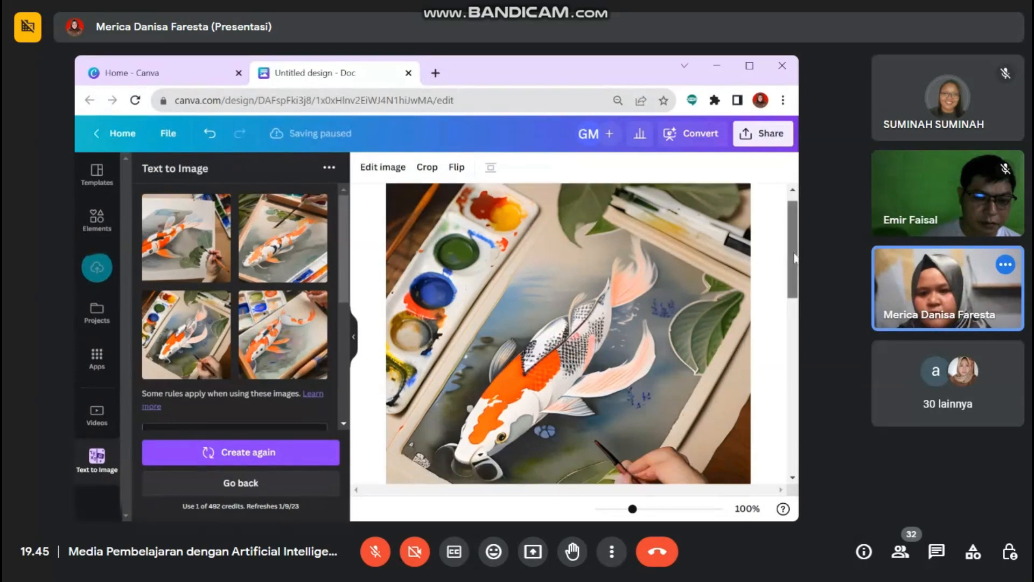
{"action": "scroll", "coordinate": [569, 455], "scroll_direction": "down", "scroll_amount": 3}
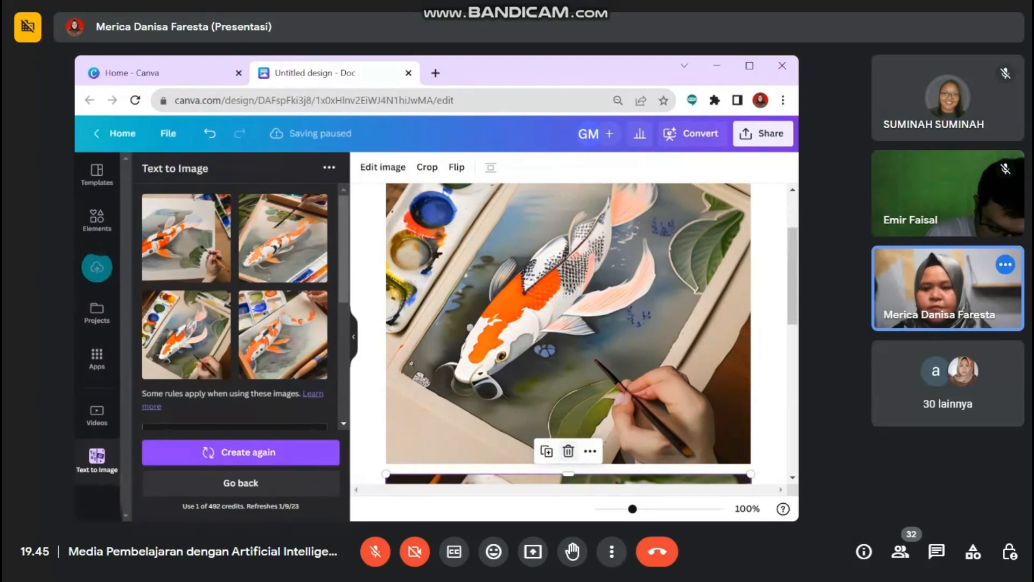
{"action": "left_click", "coordinate": [569, 451]}
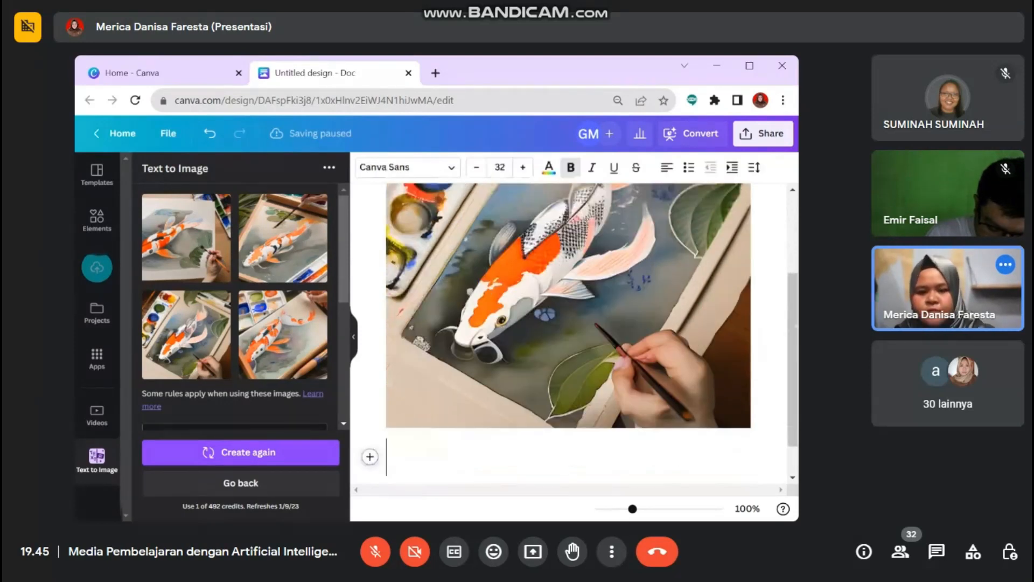
{"action": "scroll", "coordinate": [542, 416], "scroll_direction": "down", "scroll_amount": 3}
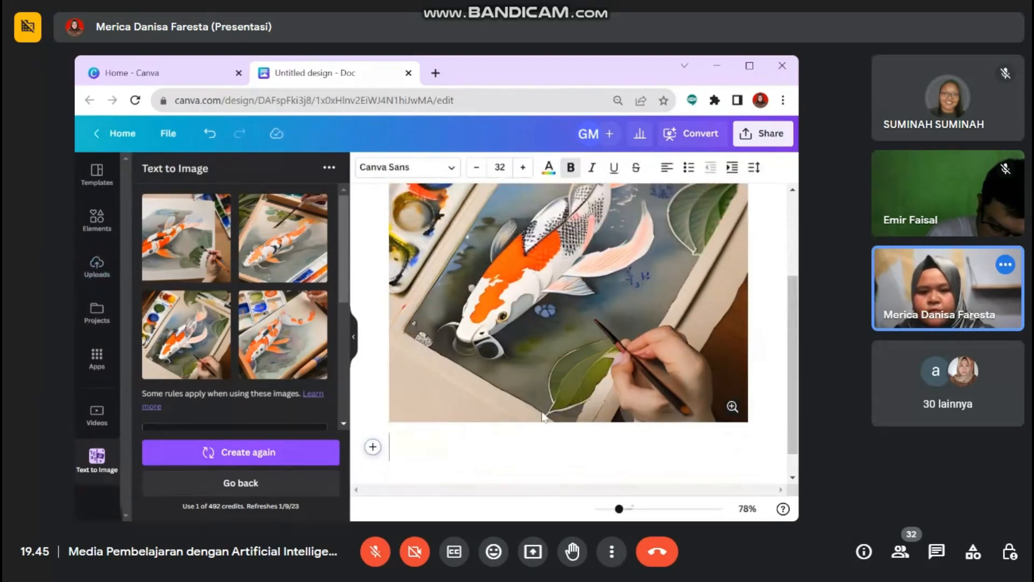
{"action": "scroll", "coordinate": [542, 416], "scroll_direction": "down", "scroll_amount": 2}
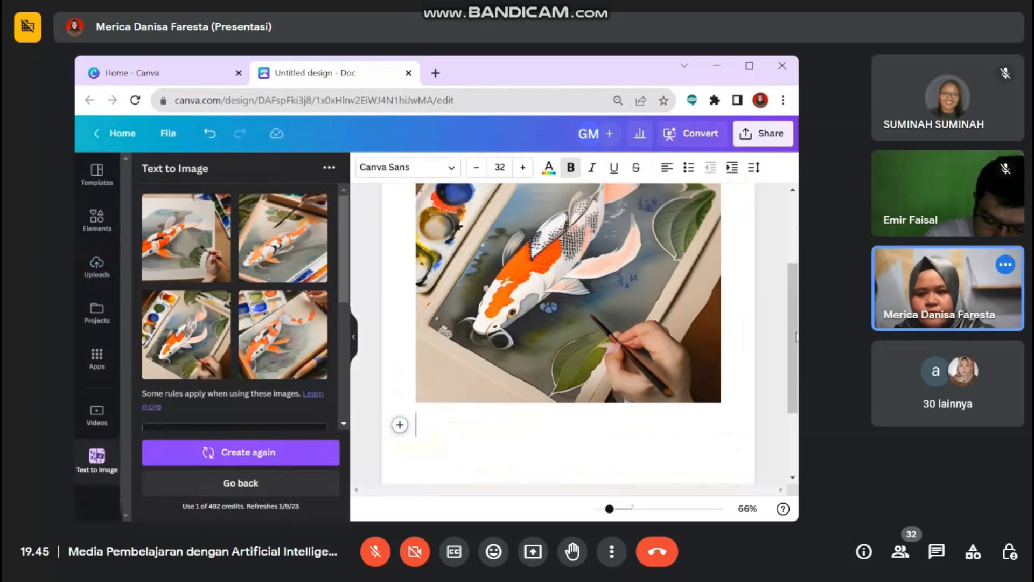
{"action": "left_click_drag", "start_coordinate": [796, 337], "coordinate": [794, 292]}
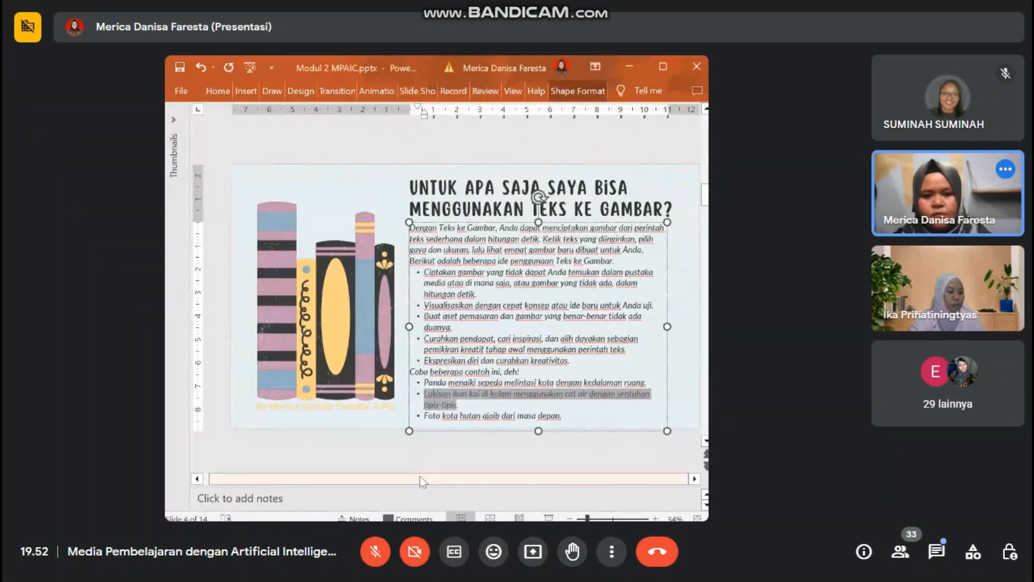
{"action": "left_click", "coordinate": [396, 454]}
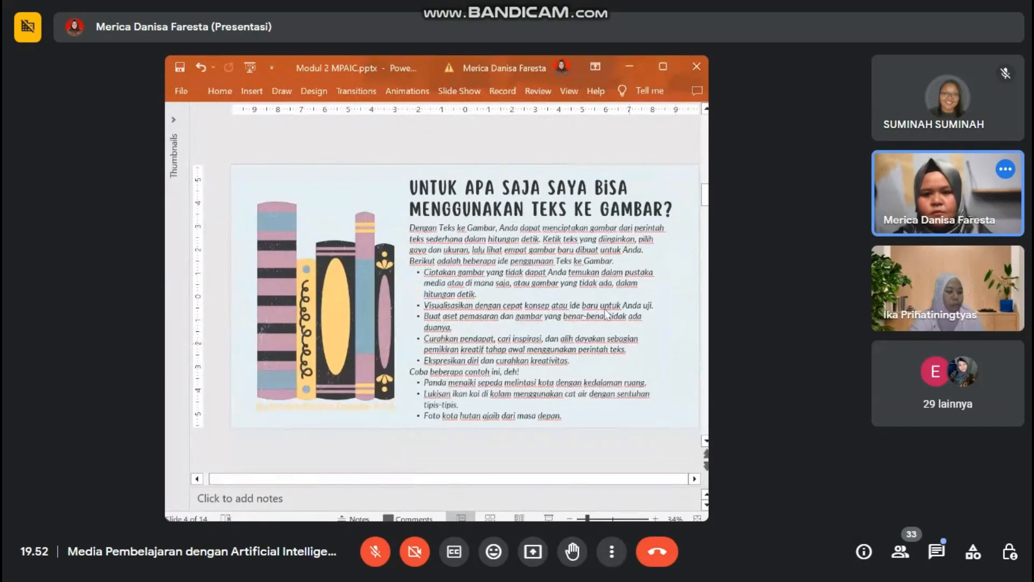
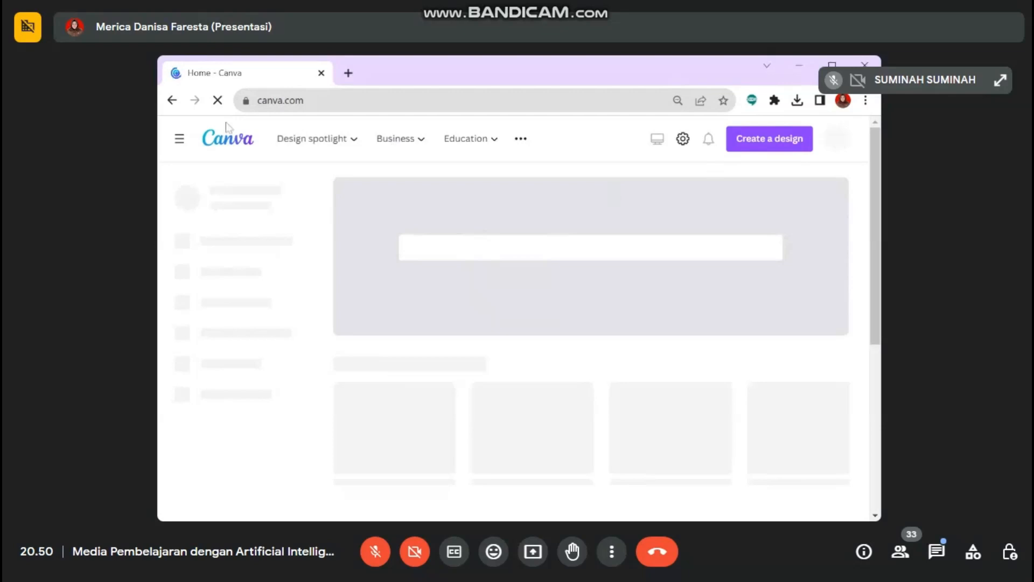
Step: Open the Apps page from the Canva home page and browse the Trending apps
{"action": "left_click", "coordinate": [218, 101]}
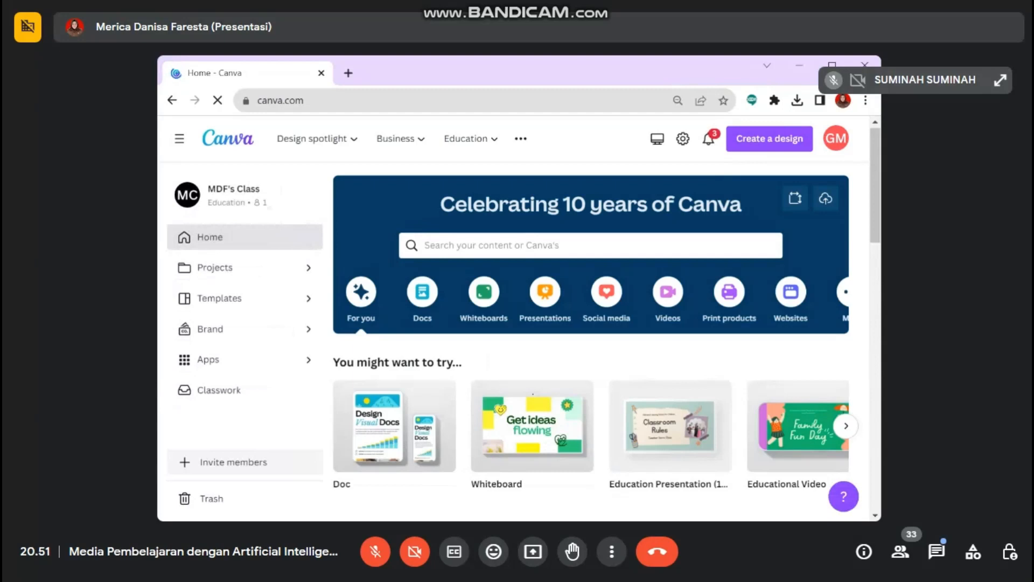
{"action": "left_click", "coordinate": [246, 371]}
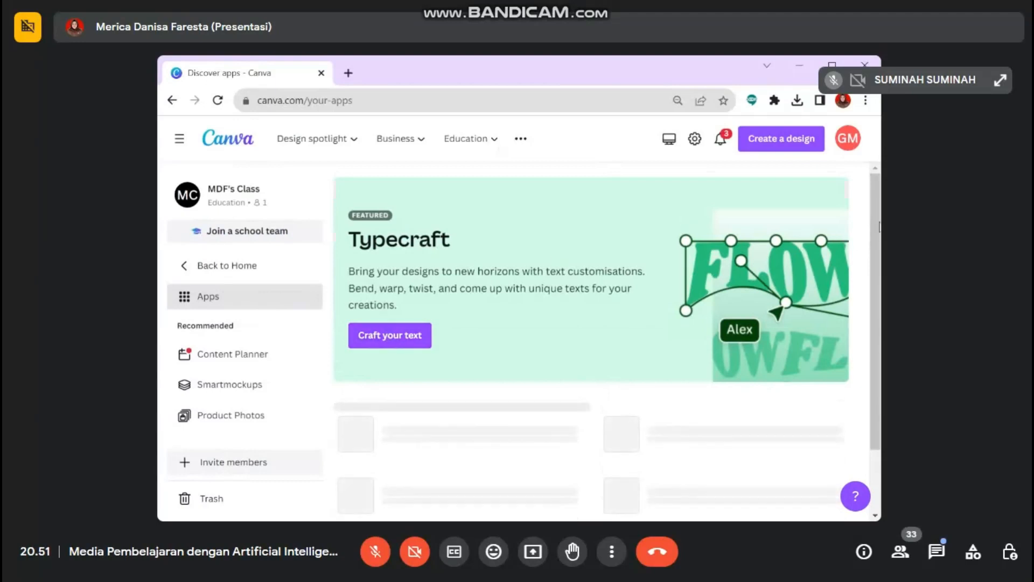
{"action": "left_click_drag", "start_coordinate": [879, 227], "coordinate": [874, 314]}
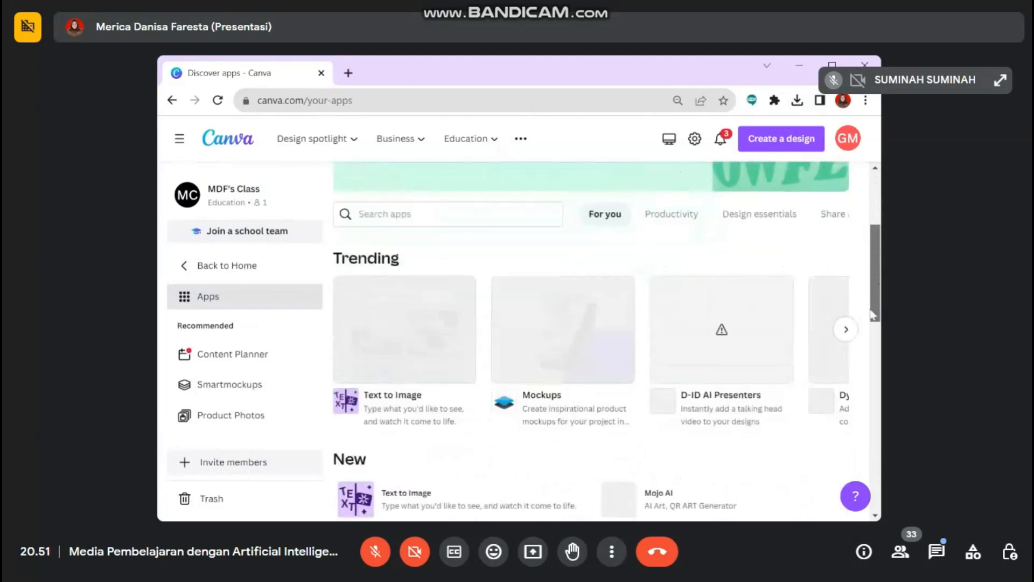
{"action": "left_click", "coordinate": [846, 329]}
{"action": "left_click", "coordinate": [846, 329]}
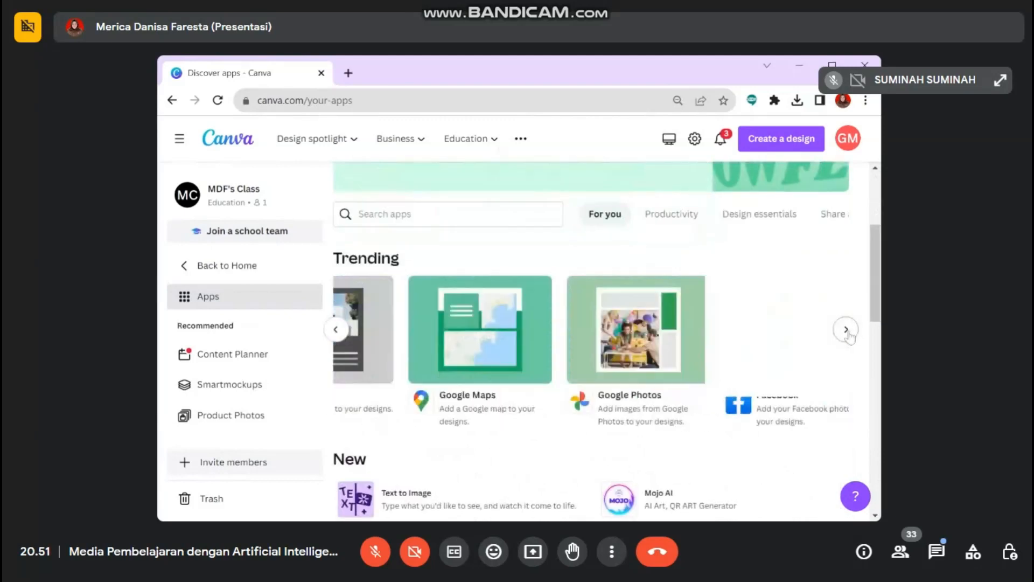
{"action": "left_click", "coordinate": [337, 330]}
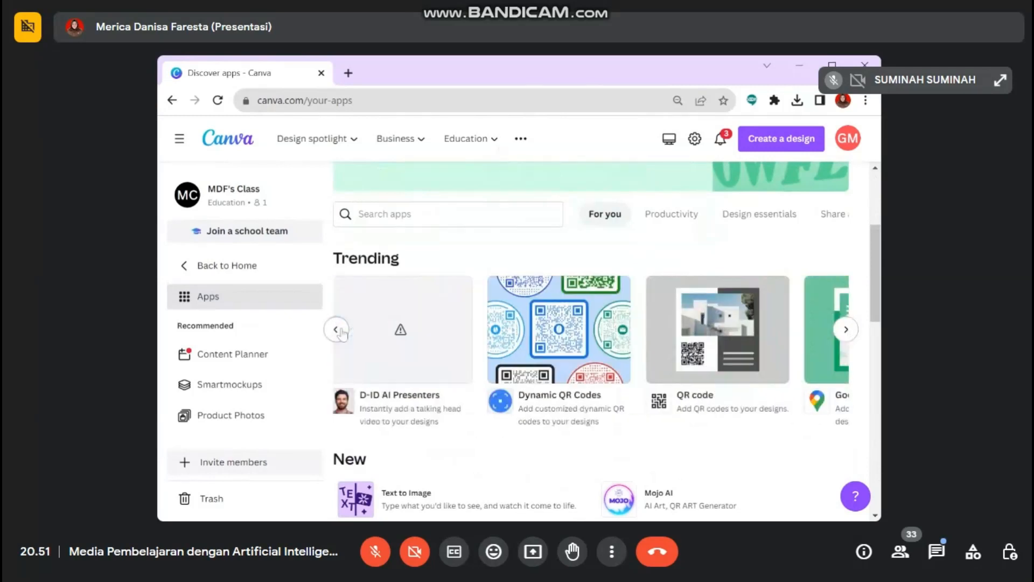
Step: Use the Dynamic QR Codes app in a new Facebook Post (Landscape) design
{"action": "left_click", "coordinate": [559, 350]}
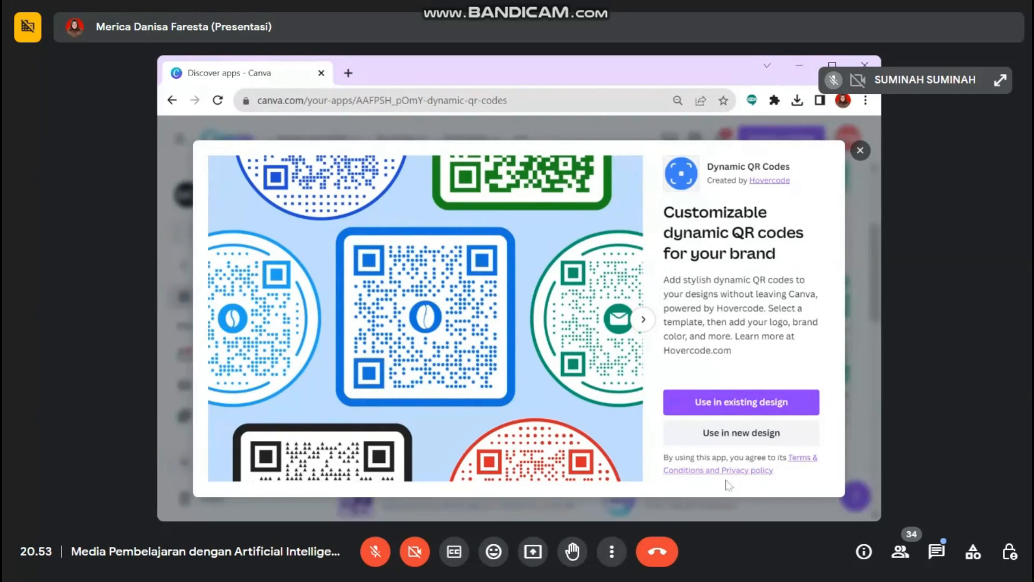
{"action": "left_click", "coordinate": [720, 440]}
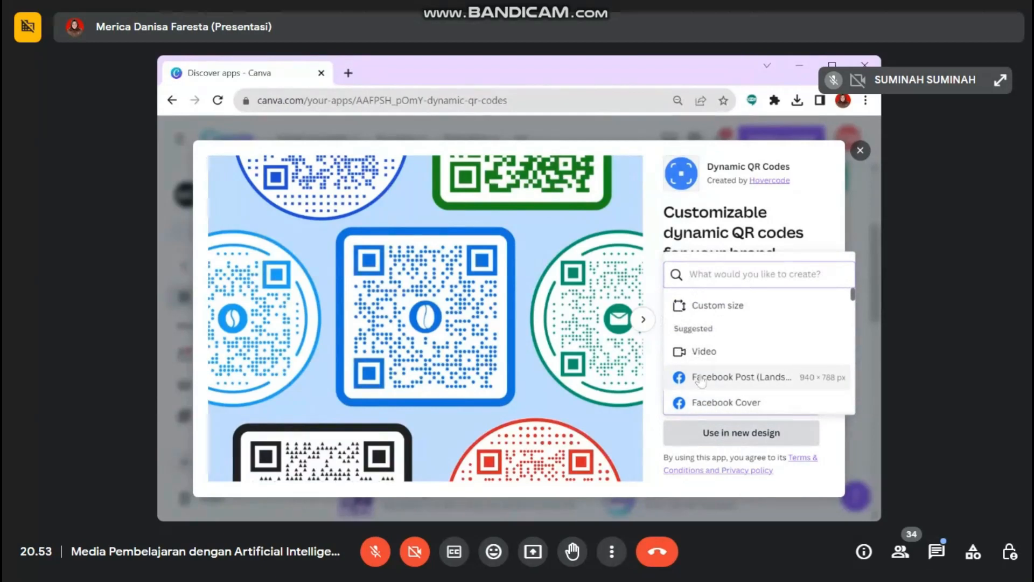
{"action": "left_click", "coordinate": [700, 379]}
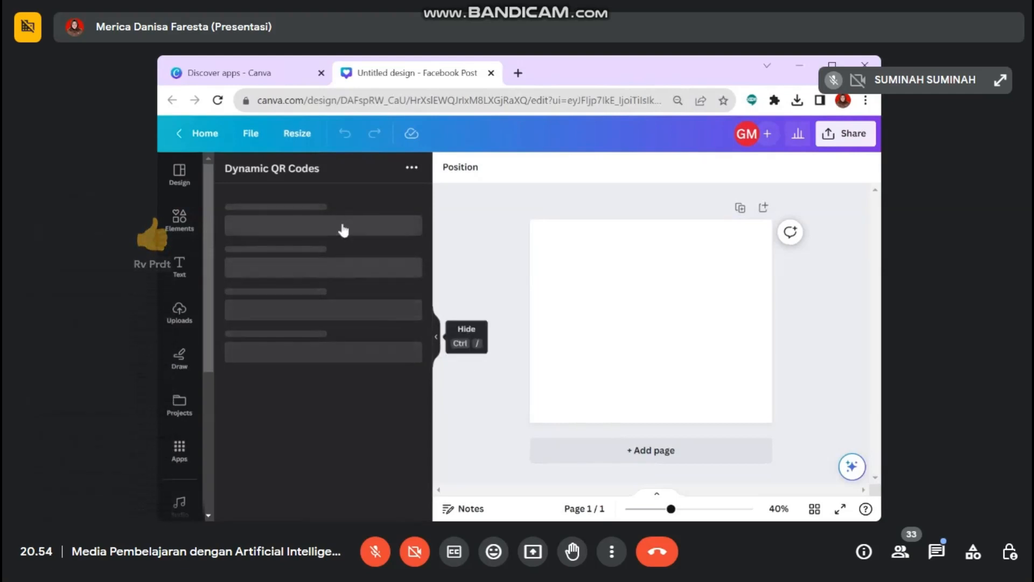
Step: Reload the untitled Facebook Post design and close the Discover apps browser tab
{"action": "left_click", "coordinate": [218, 100]}
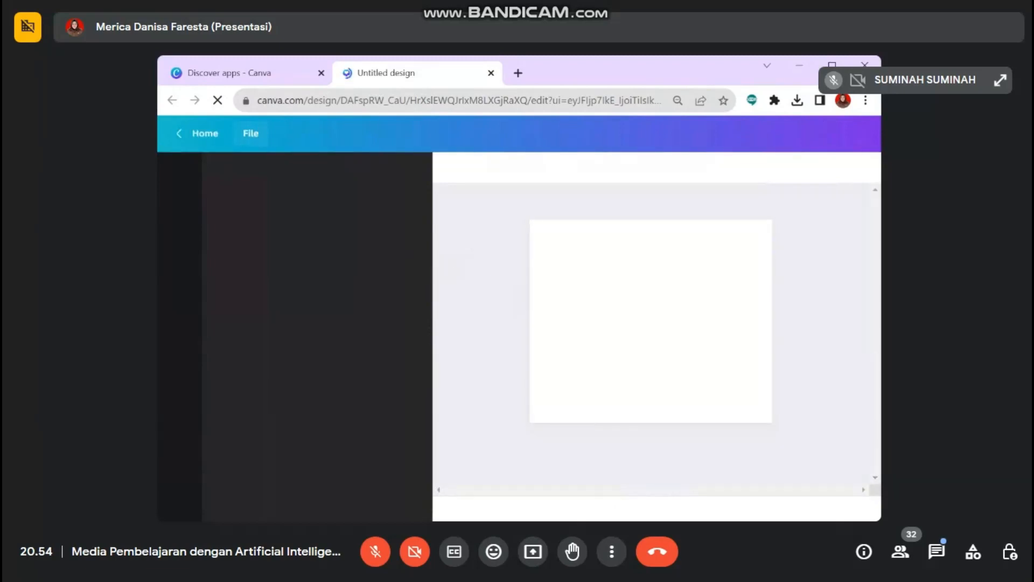
{"action": "left_click", "coordinate": [322, 74]}
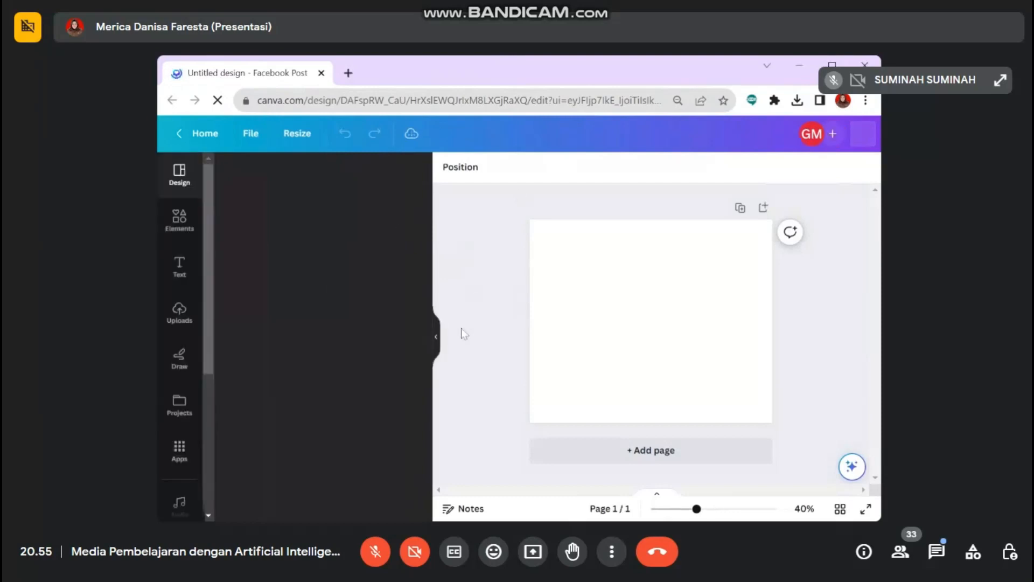
{"action": "left_click", "coordinate": [437, 337]}
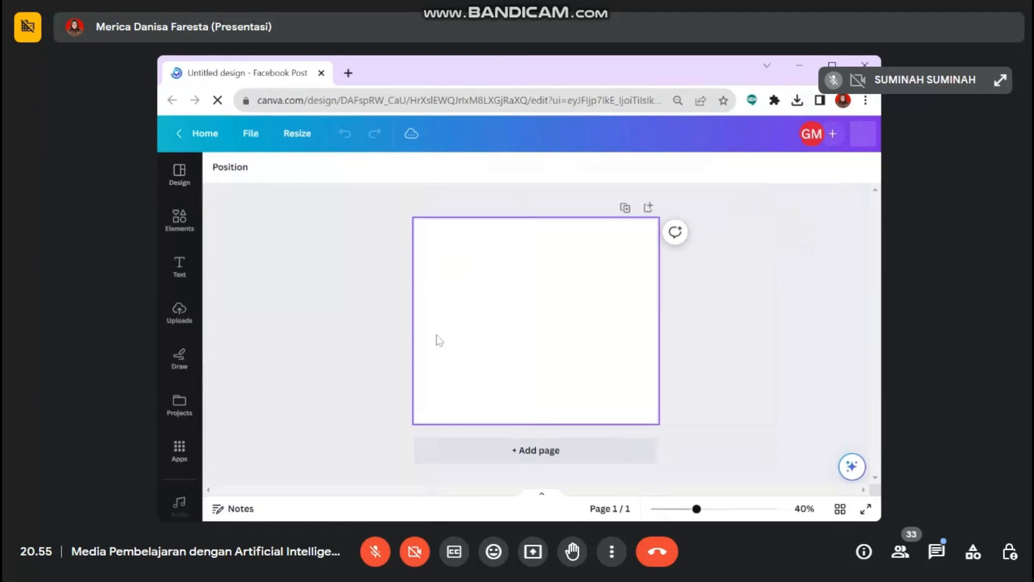
Step: Search the design's Canva apps for "dyna" and open Dynamic QR Codes
{"action": "left_click", "coordinate": [180, 448]}
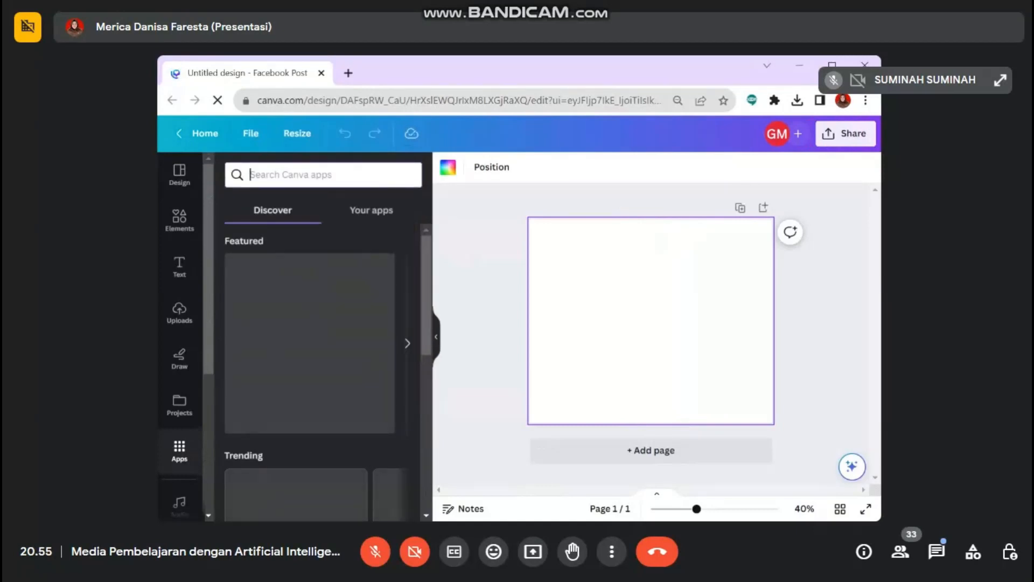
{"action": "type", "text": "dy"}
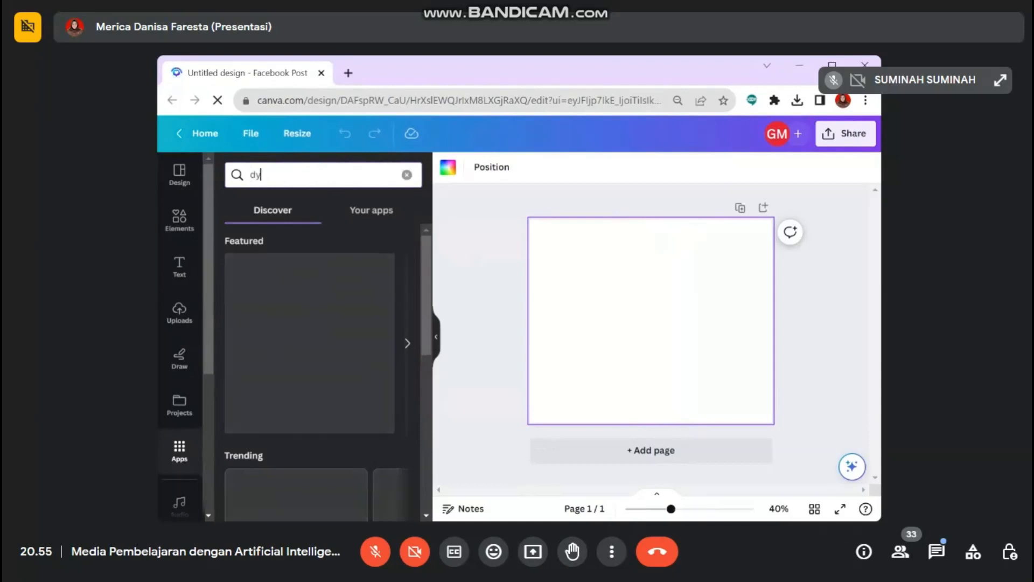
{"action": "type", "text": "na"}
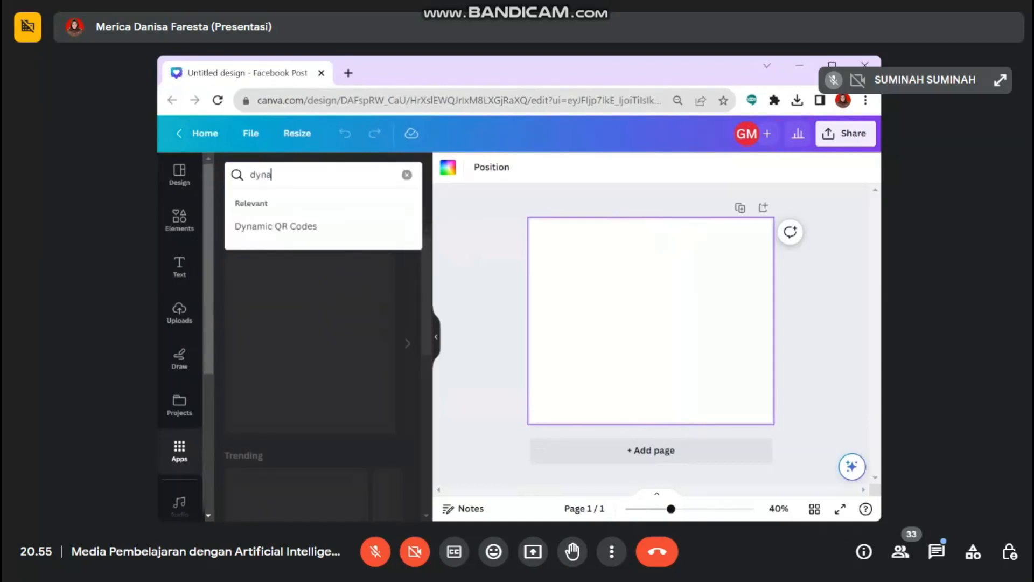
{"action": "left_click", "coordinate": [283, 229]}
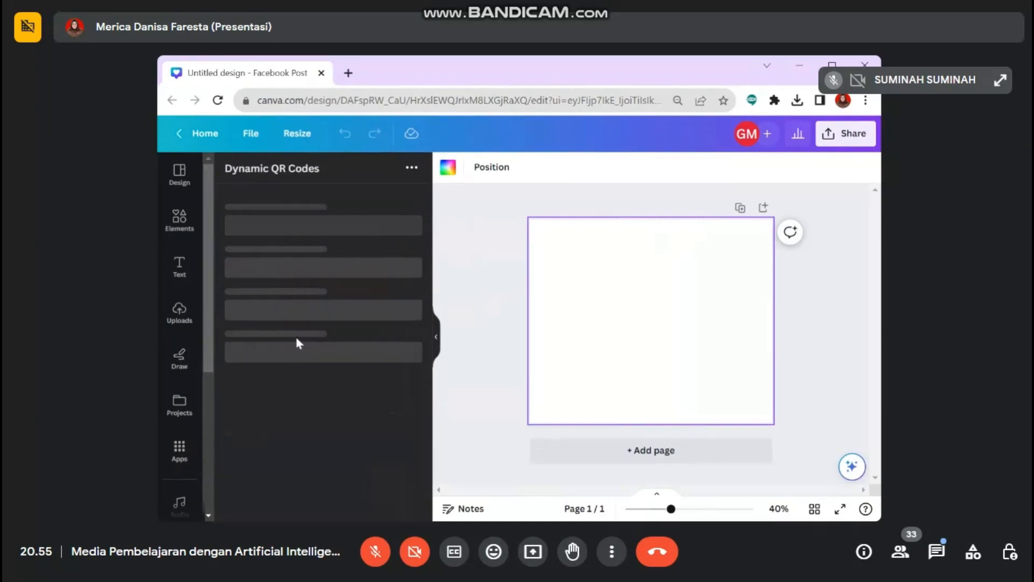
Step: Open the Canva home page in a separate tab and return to the Facebook Post design
{"action": "left_click", "coordinate": [206, 134]}
{"action": "left_click", "coordinate": [427, 79]}
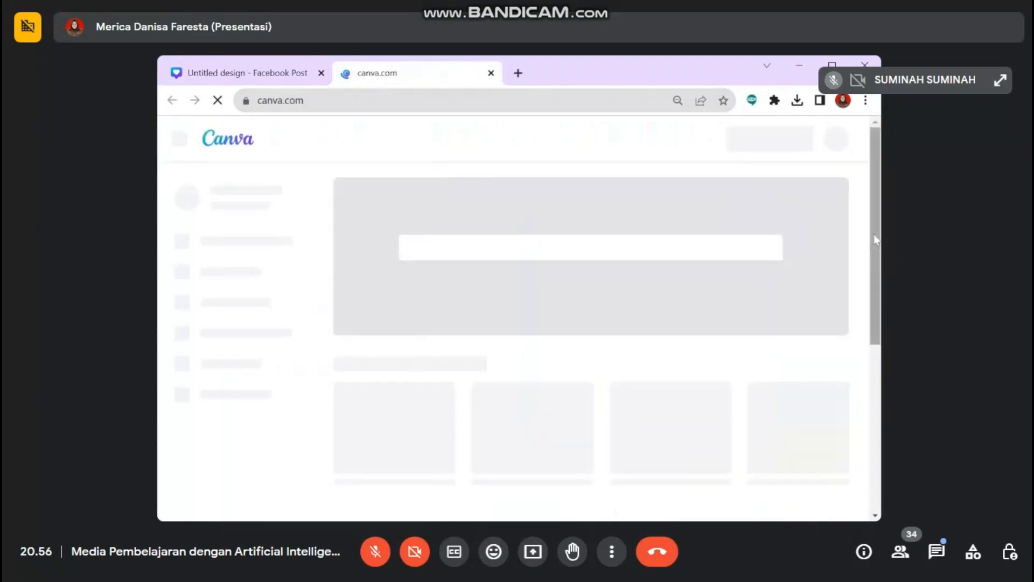
{"action": "left_click_drag", "start_coordinate": [873, 235], "coordinate": [867, 185]}
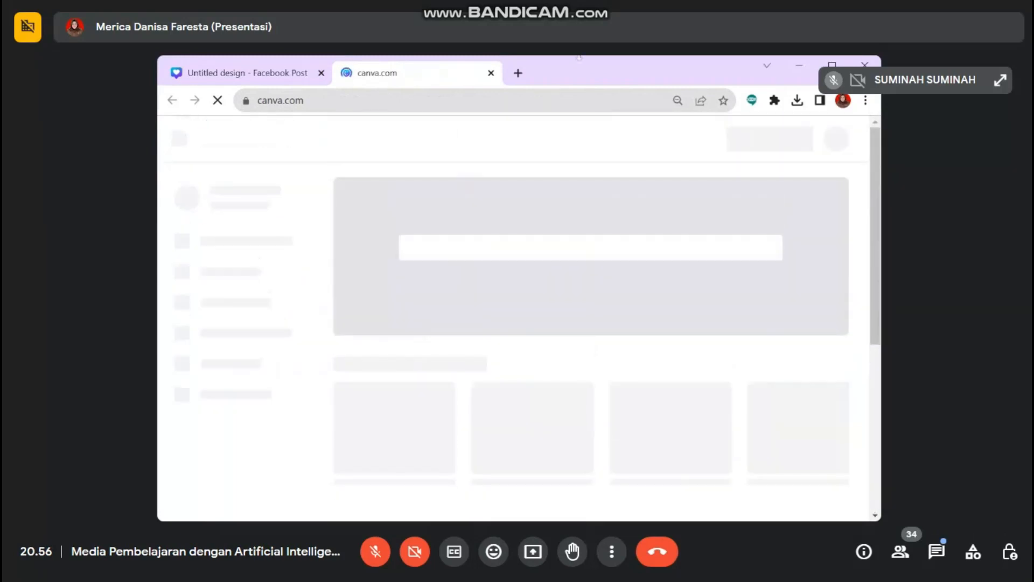
{"action": "left_click", "coordinate": [277, 76]}
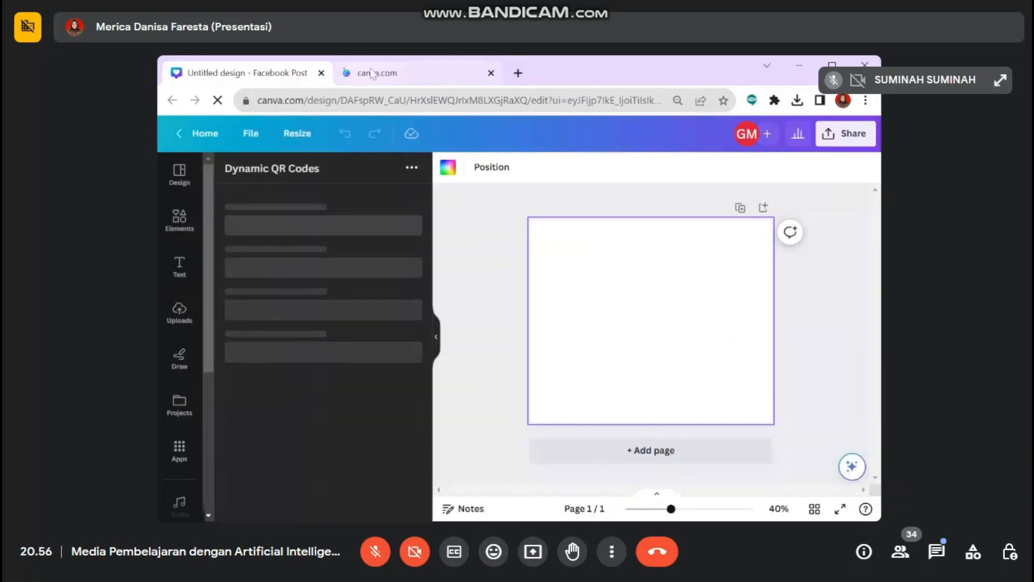
{"action": "left_click", "coordinate": [366, 73]}
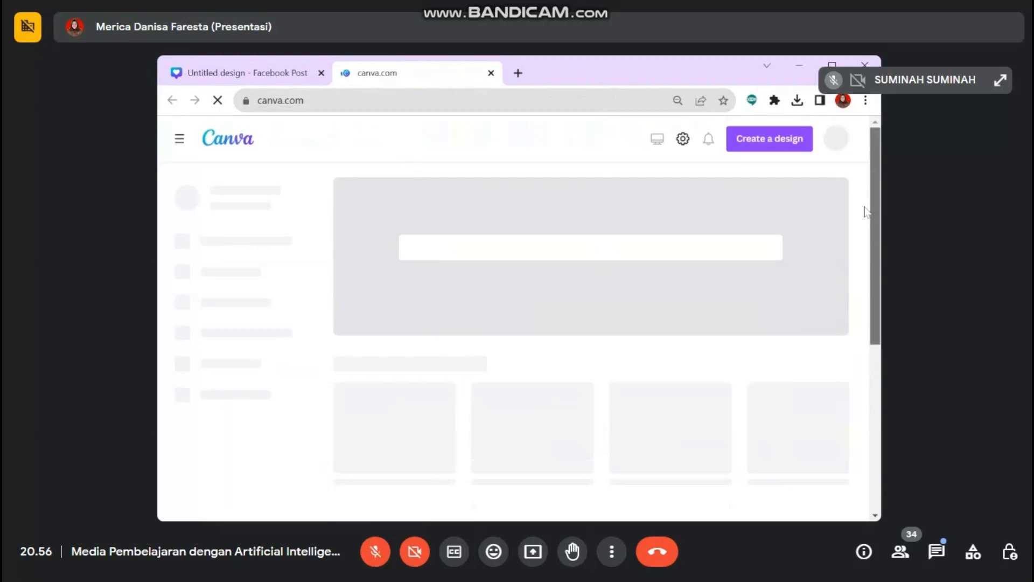
{"action": "left_click", "coordinate": [269, 78]}
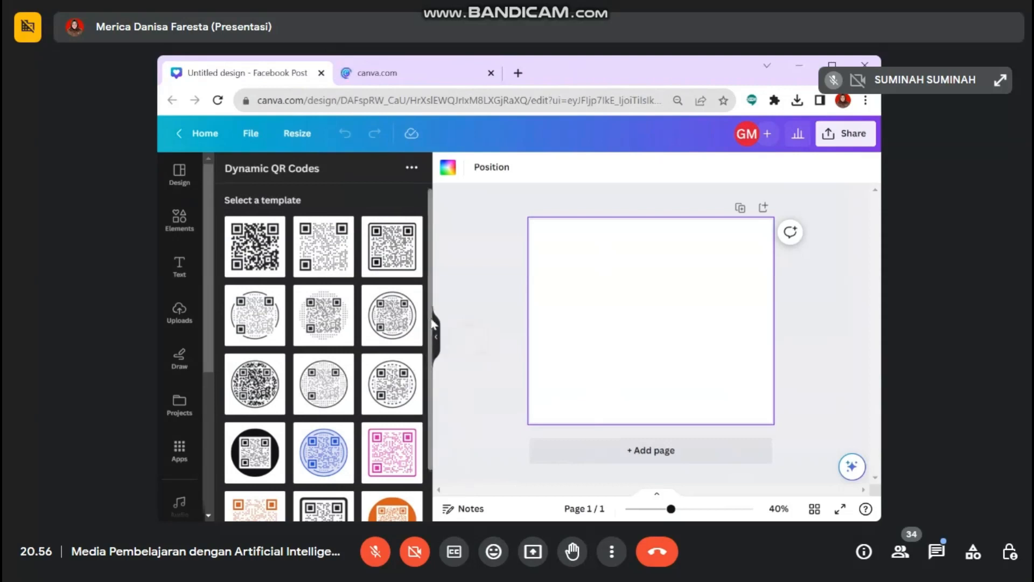
Step: Choose the blue circular QR code template and paste the Canva design's share link as its link
{"action": "scroll", "coordinate": [434, 350], "scroll_direction": "down", "scroll_amount": 1}
{"action": "scroll", "coordinate": [434, 350], "scroll_direction": "down", "scroll_amount": 2}
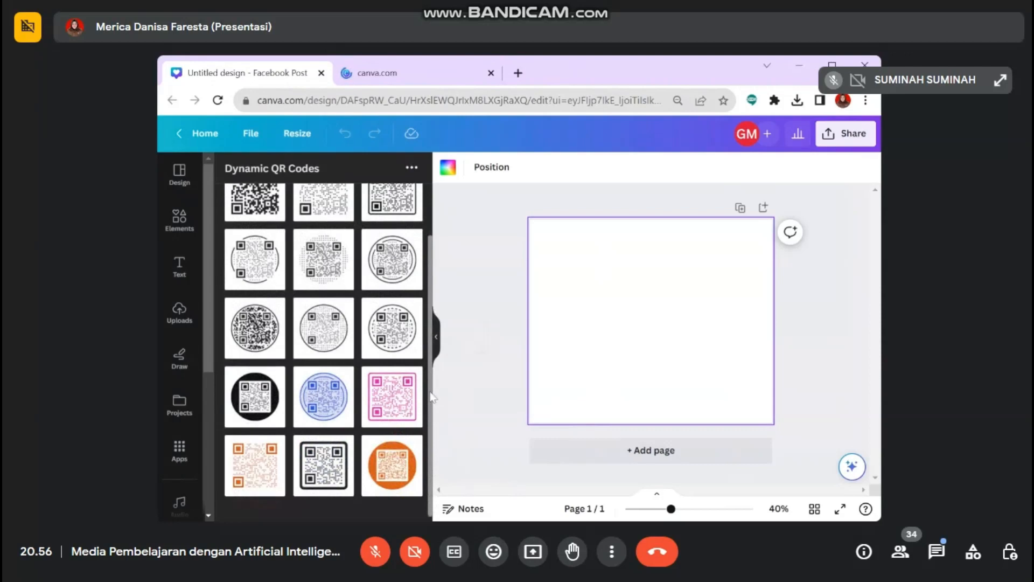
{"action": "scroll", "coordinate": [431, 395], "scroll_direction": "up", "scroll_amount": 3}
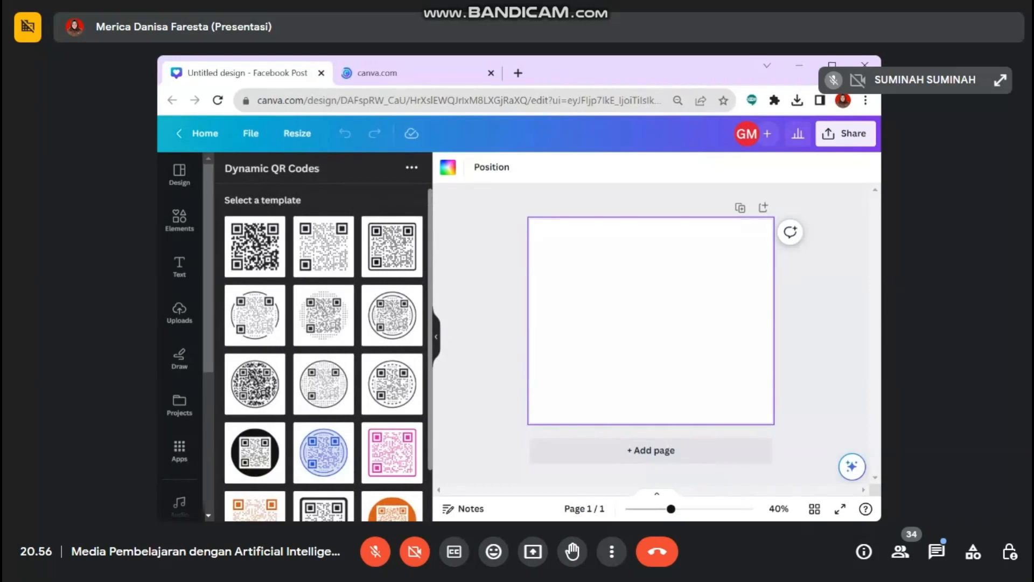
{"action": "scroll", "coordinate": [431, 278], "scroll_direction": "down", "scroll_amount": 2}
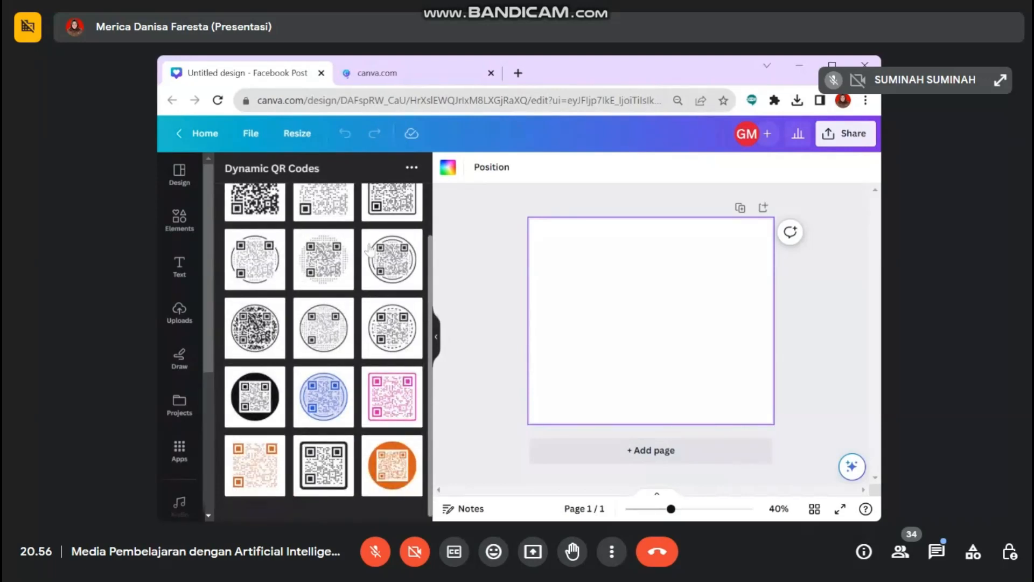
{"action": "left_click", "coordinate": [329, 399]}
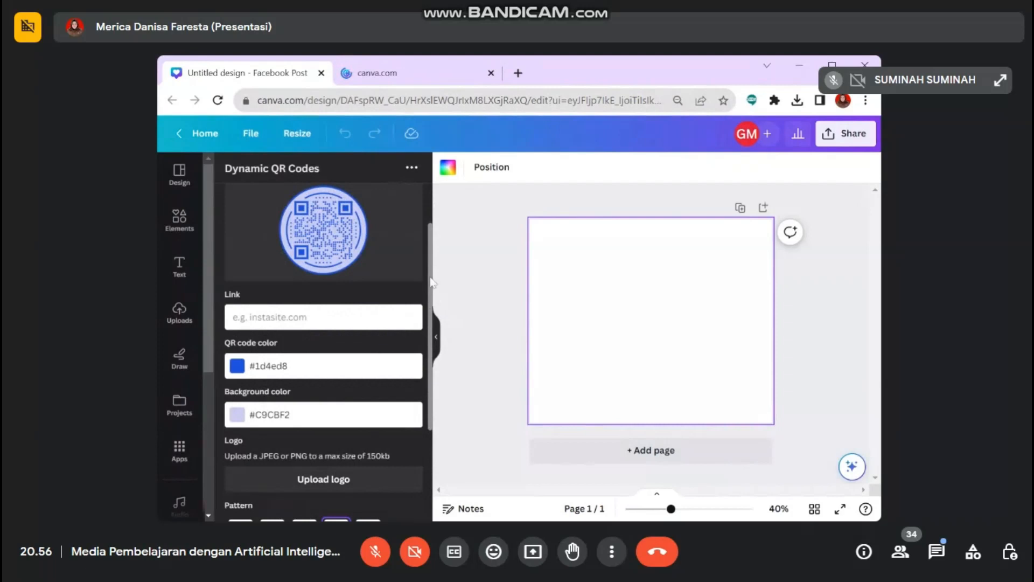
{"action": "scroll", "coordinate": [430, 243], "scroll_direction": "up", "scroll_amount": 1}
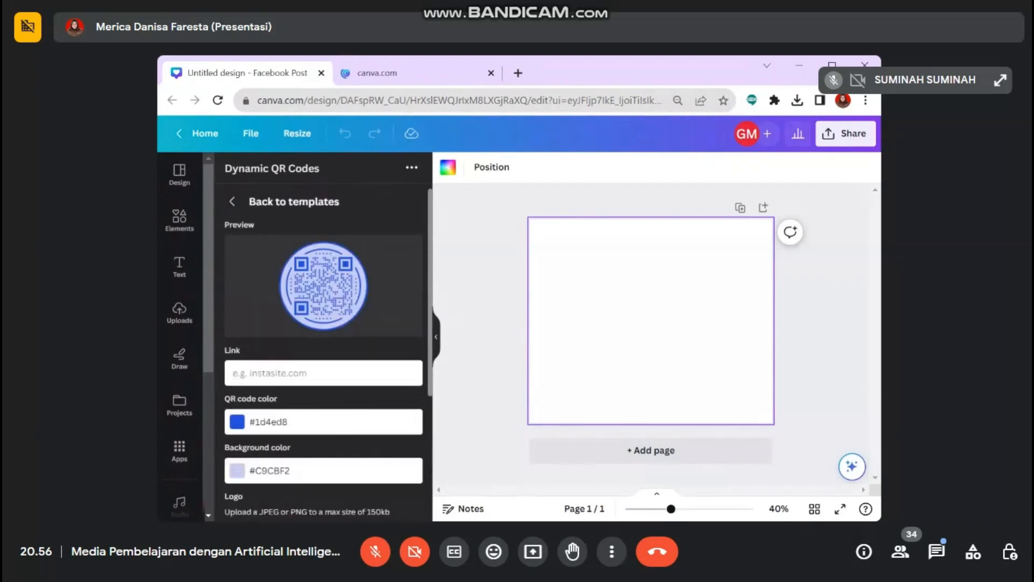
{"action": "left_click", "coordinate": [323, 372]}
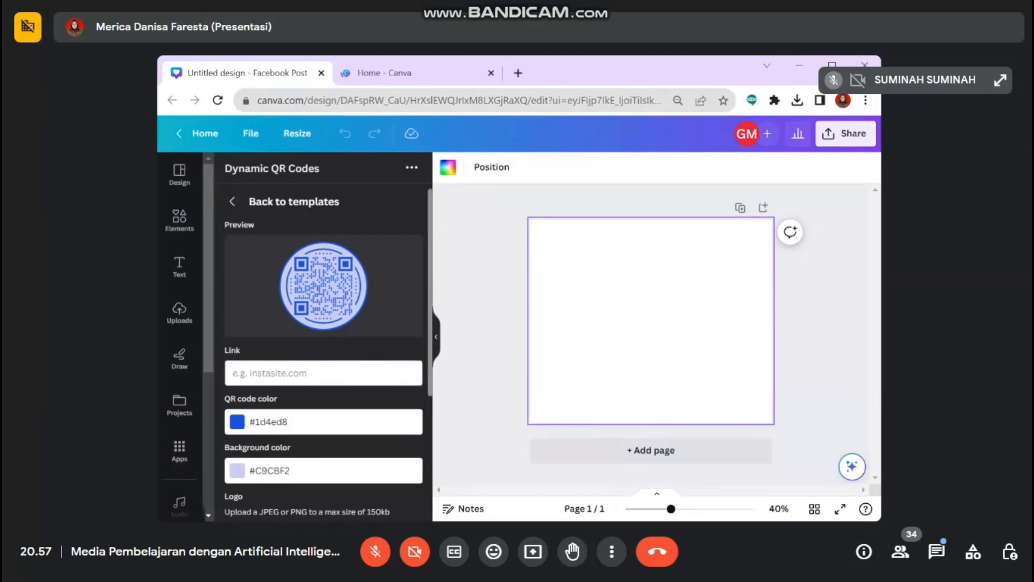
{"action": "key", "text": "ctrl+v"}
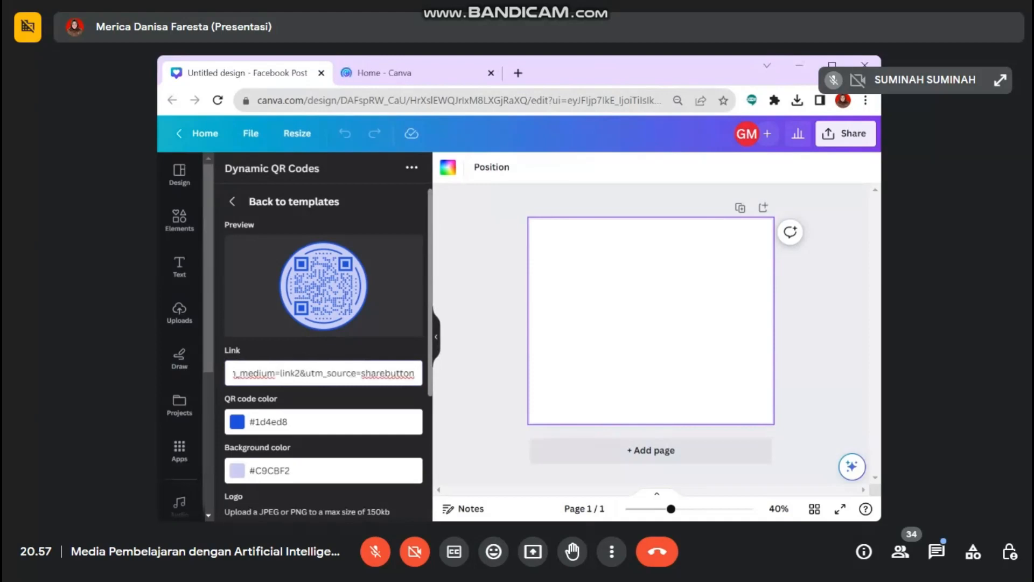
Step: Try orange, pink, teal and dark blue as the QR code color and settle on light blue #1da1f2
{"action": "left_click", "coordinate": [237, 422]}
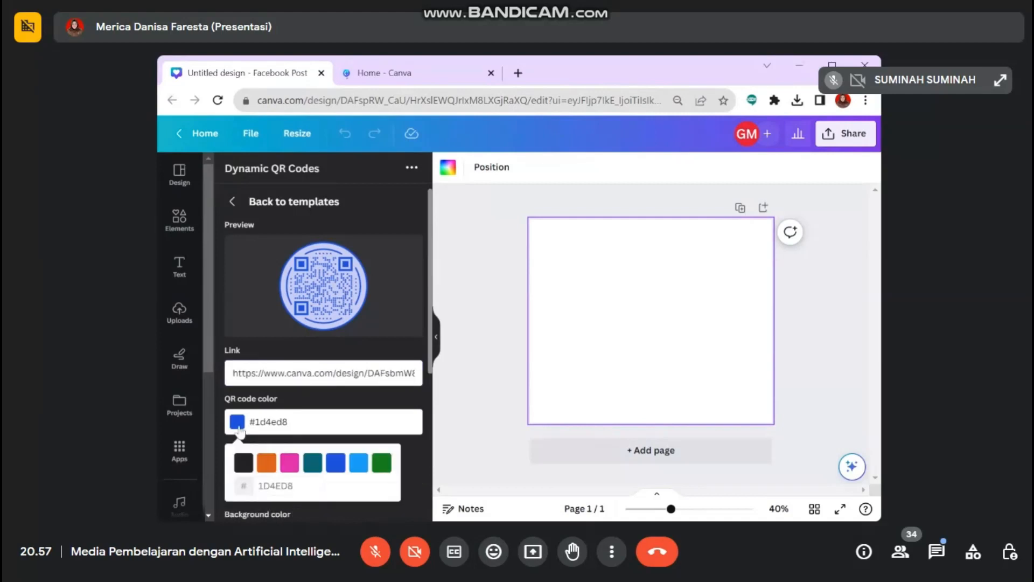
{"action": "left_click", "coordinate": [268, 465]}
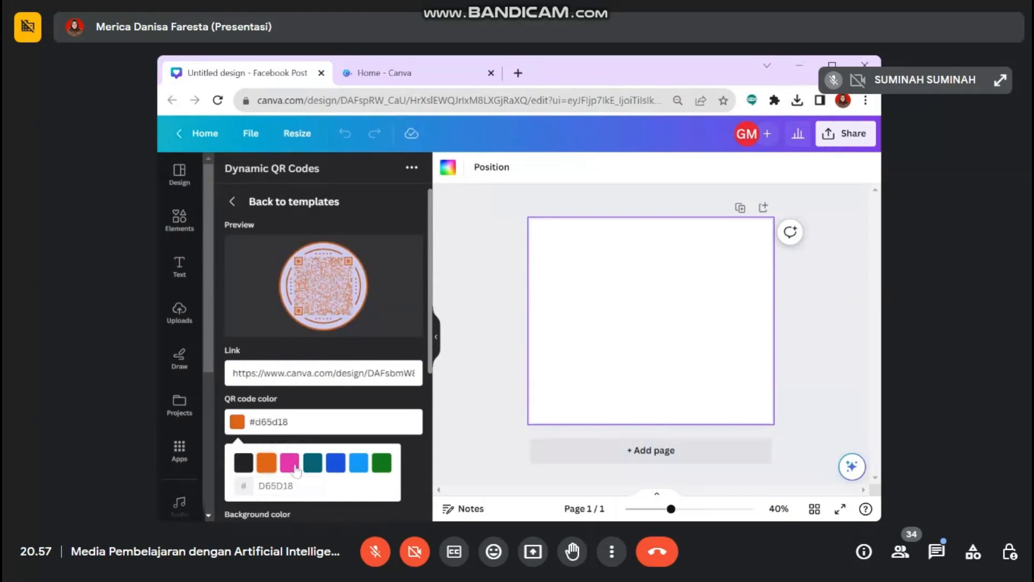
{"action": "left_click", "coordinate": [296, 468]}
{"action": "left_click", "coordinate": [312, 470]}
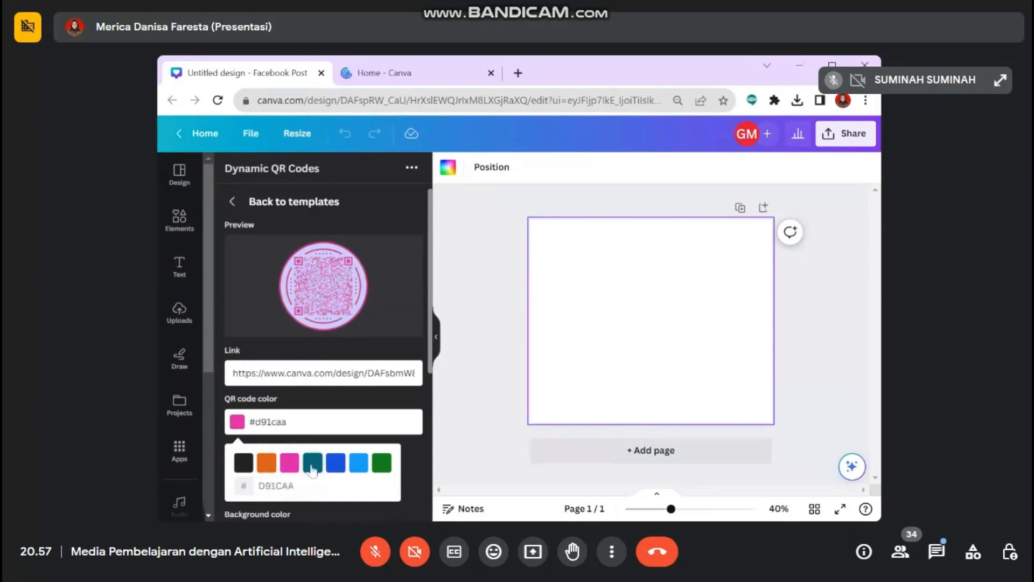
{"action": "left_click", "coordinate": [335, 465]}
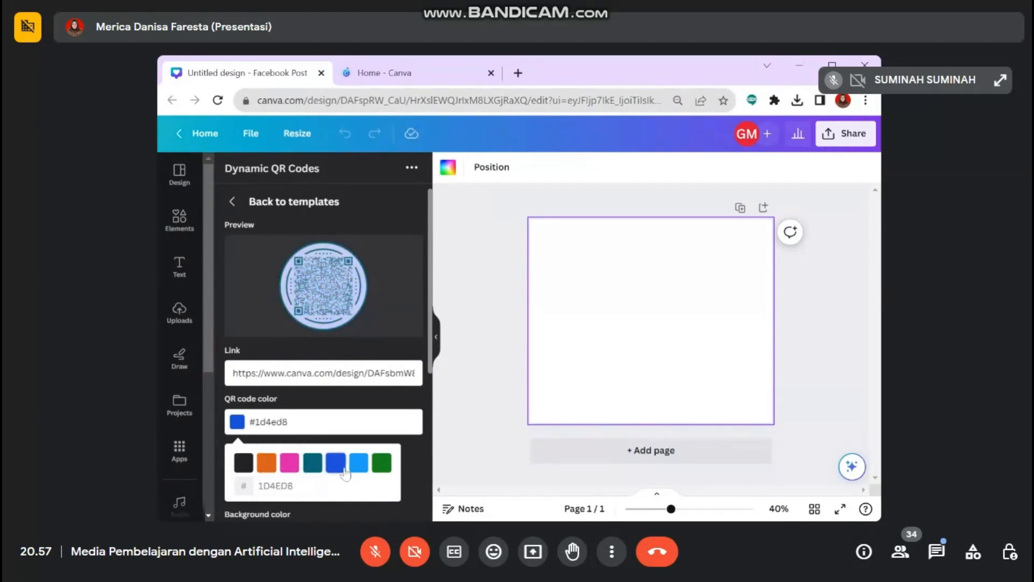
{"action": "left_click", "coordinate": [359, 470]}
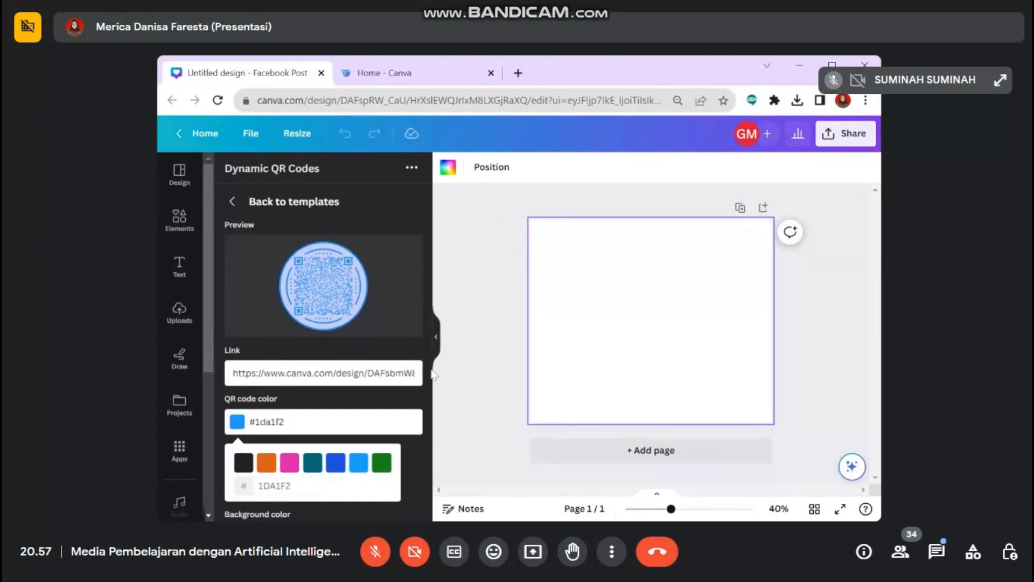
{"action": "left_click_drag", "start_coordinate": [434, 347], "coordinate": [431, 401]}
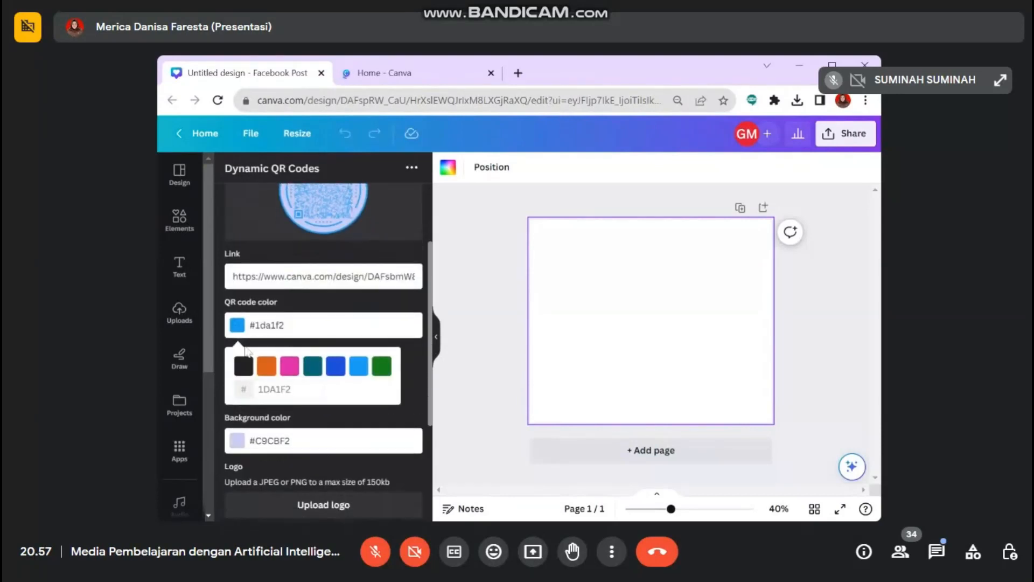
{"action": "left_click", "coordinate": [237, 327]}
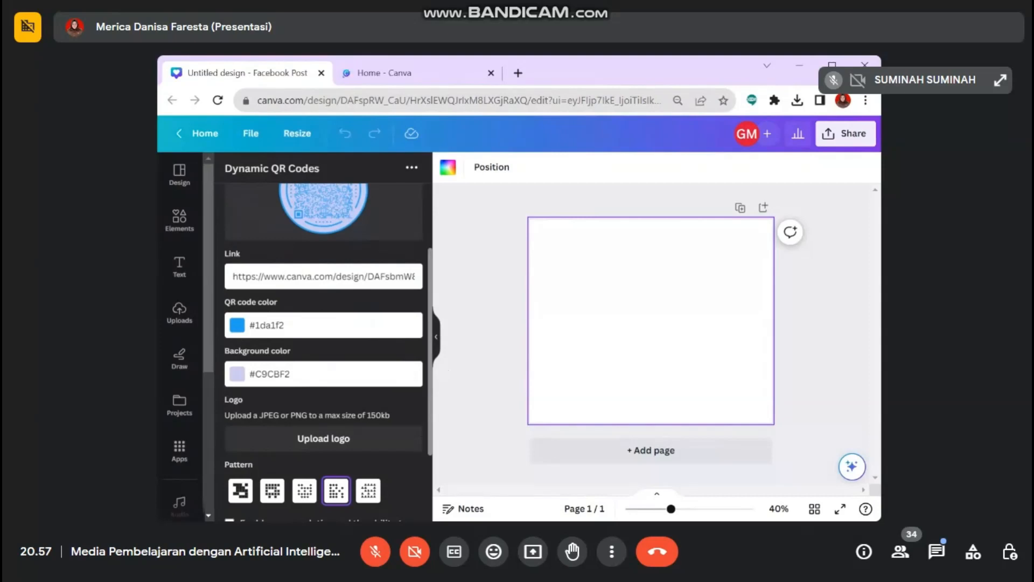
Step: Set the QR code's background color to light purple #da99e0
{"action": "left_click", "coordinate": [237, 378]}
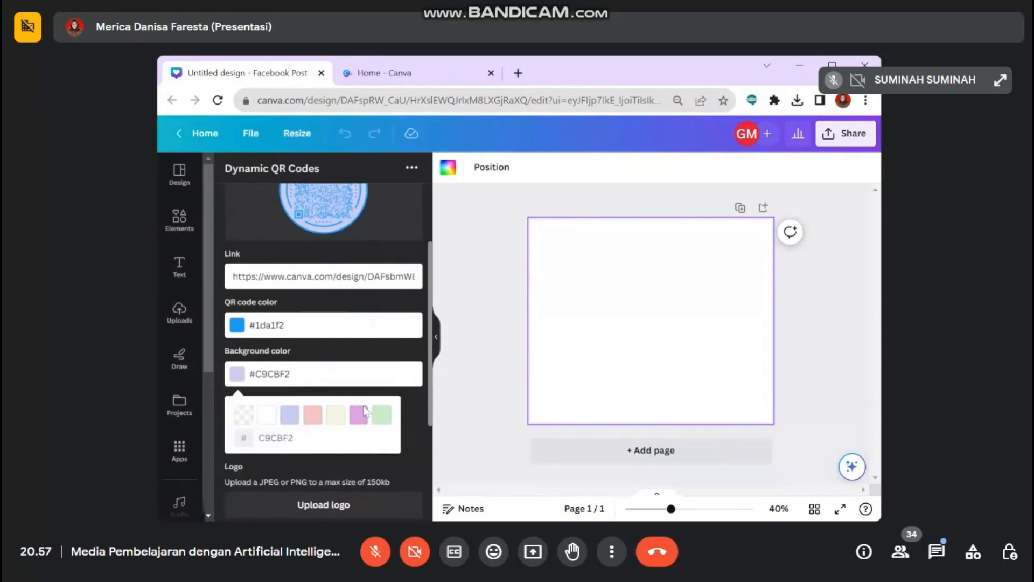
{"action": "left_click", "coordinate": [359, 423]}
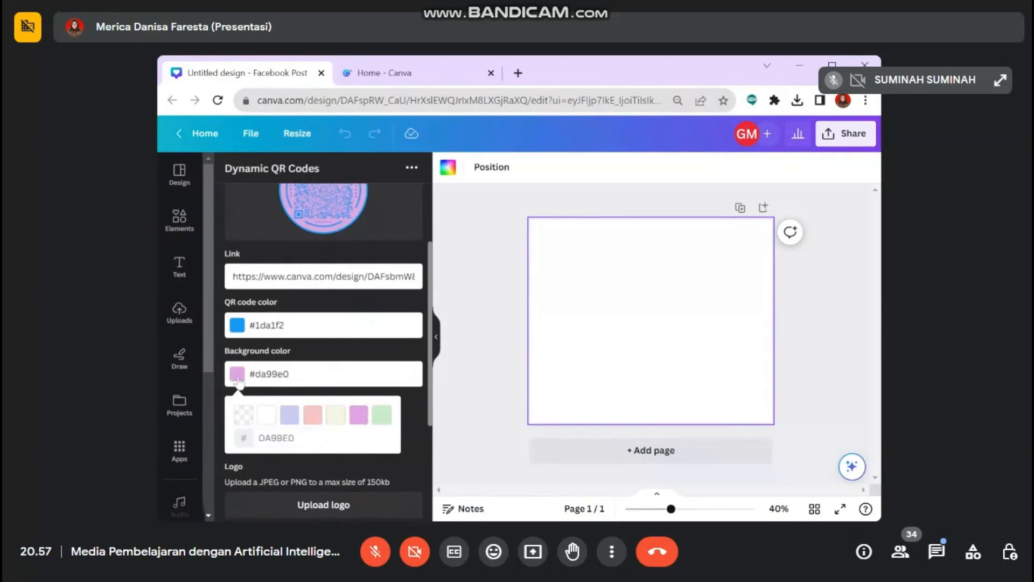
{"action": "left_click", "coordinate": [238, 380]}
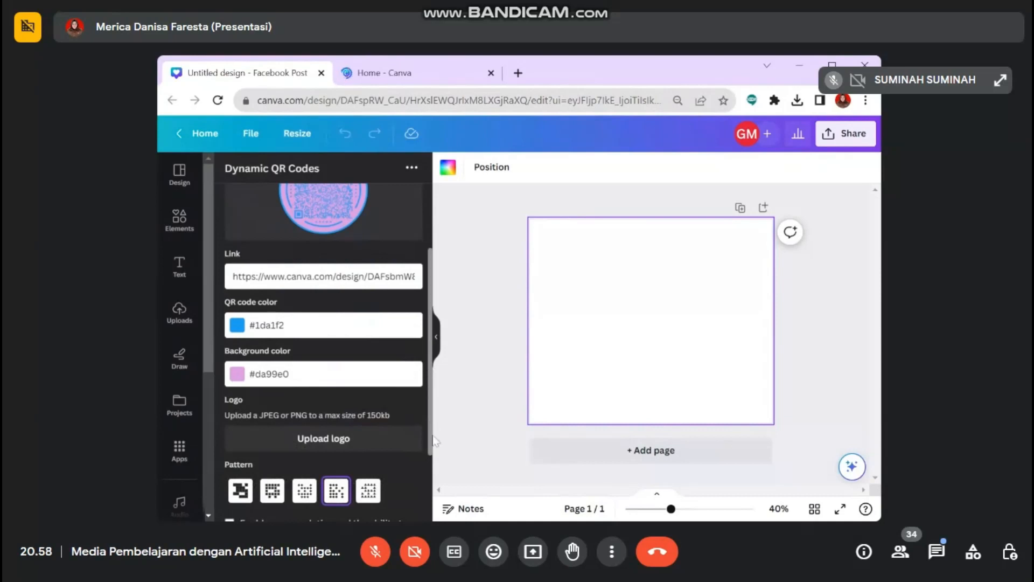
Step: Upload a logo image within the 150 KB limit for the QR code
{"action": "scroll", "coordinate": [408, 443], "scroll_direction": "down", "scroll_amount": 1}
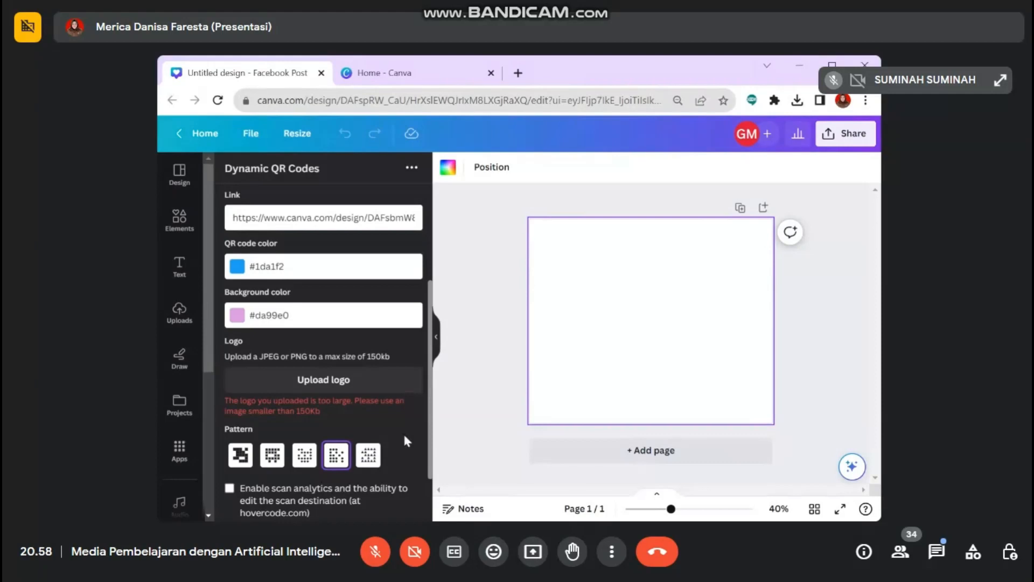
{"action": "left_click", "coordinate": [496, 399]}
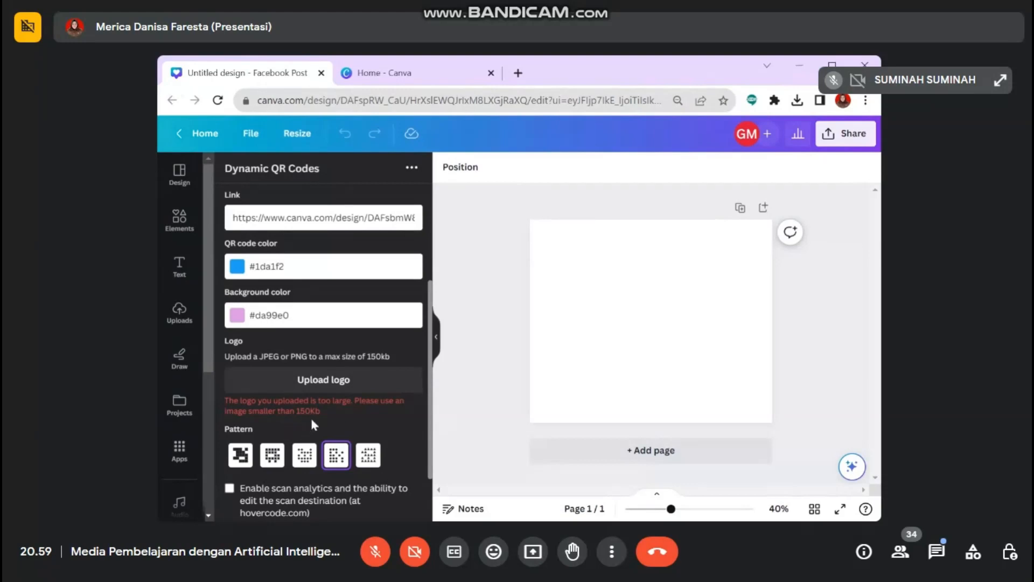
{"action": "left_click", "coordinate": [347, 388]}
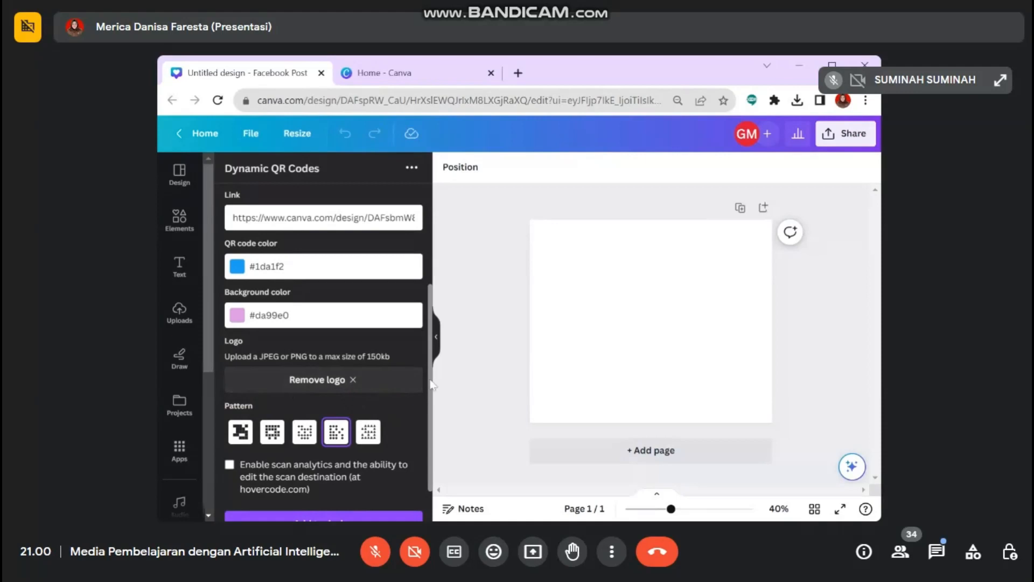
Step: Try the first QR code pattern and switch to the second one
{"action": "left_click_drag", "start_coordinate": [431, 386], "coordinate": [436, 434]}
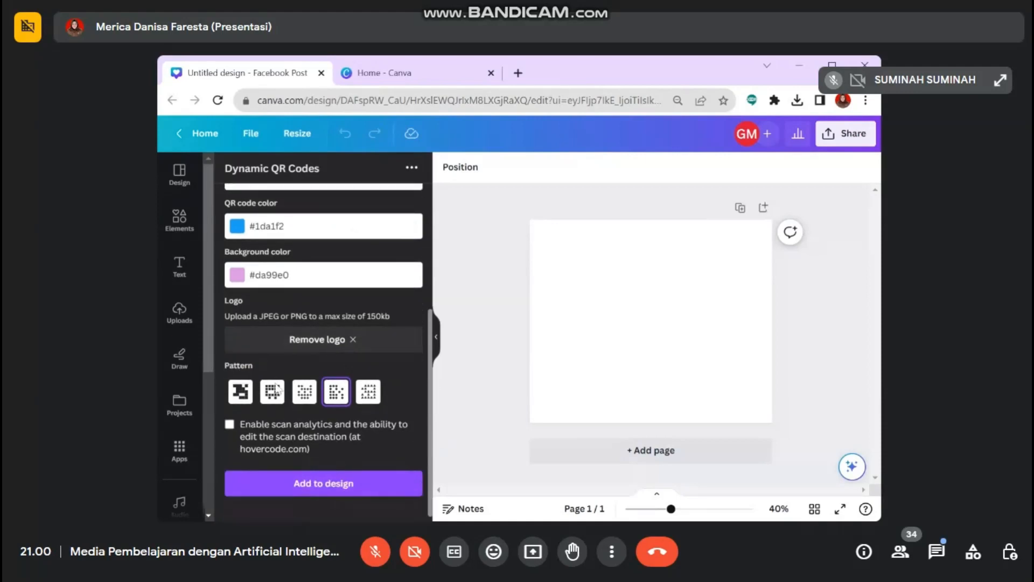
{"action": "left_click", "coordinate": [241, 396]}
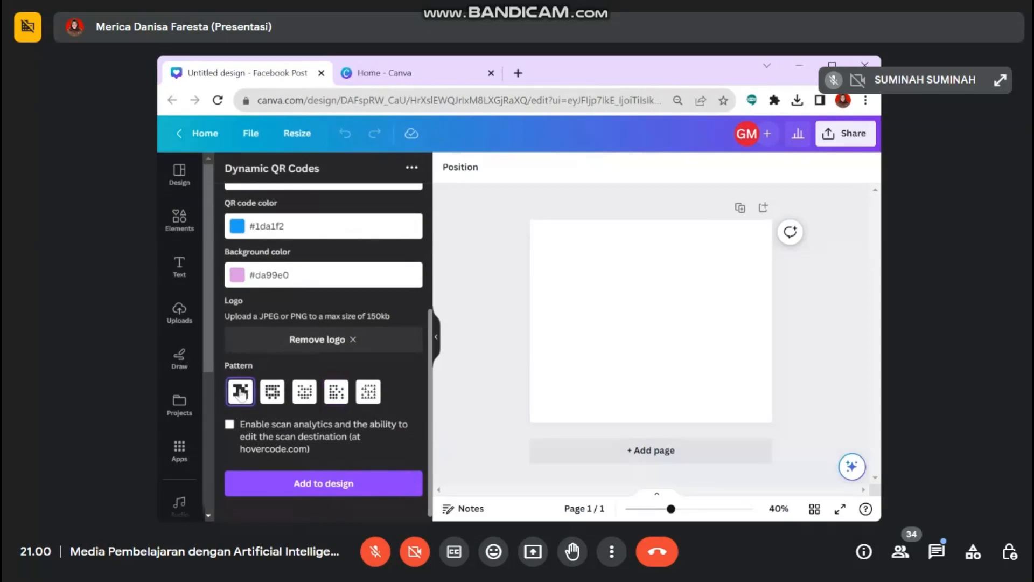
{"action": "left_click", "coordinate": [271, 401]}
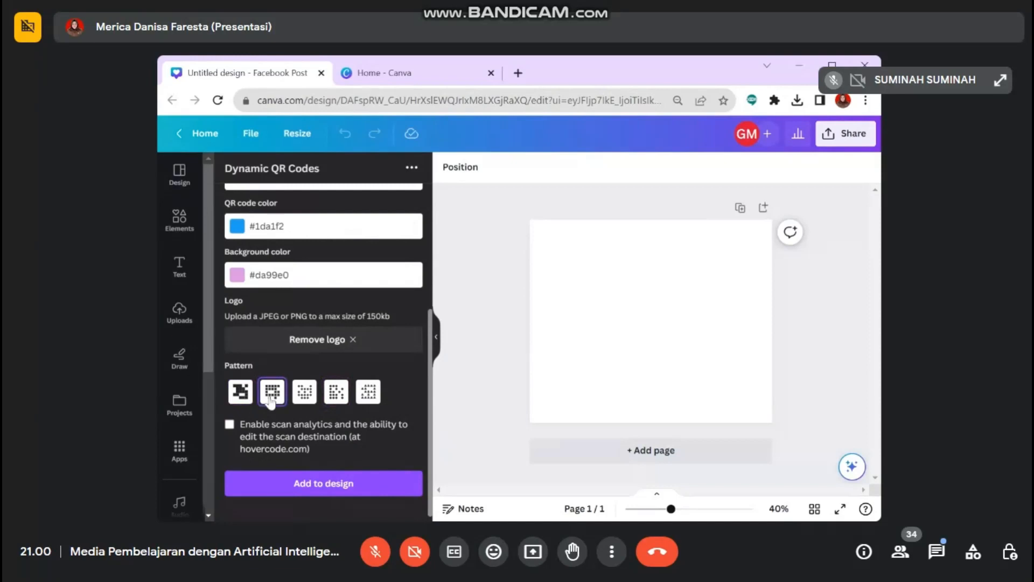
Step: Try the third, fourth and fifth QR code patterns and settle on the fifth one
{"action": "left_click", "coordinate": [305, 401]}
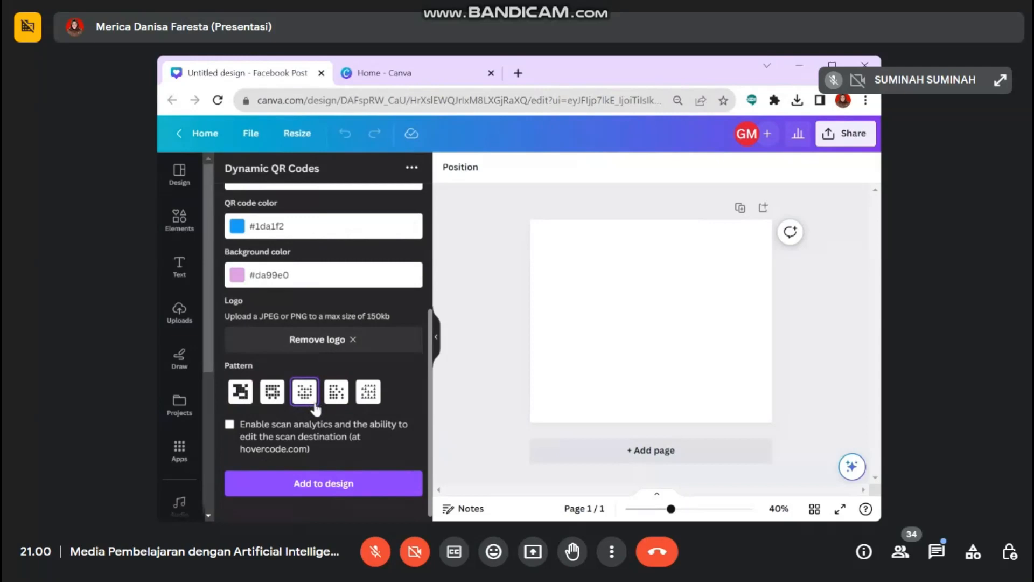
{"action": "left_click", "coordinate": [335, 399]}
{"action": "left_click", "coordinate": [368, 401]}
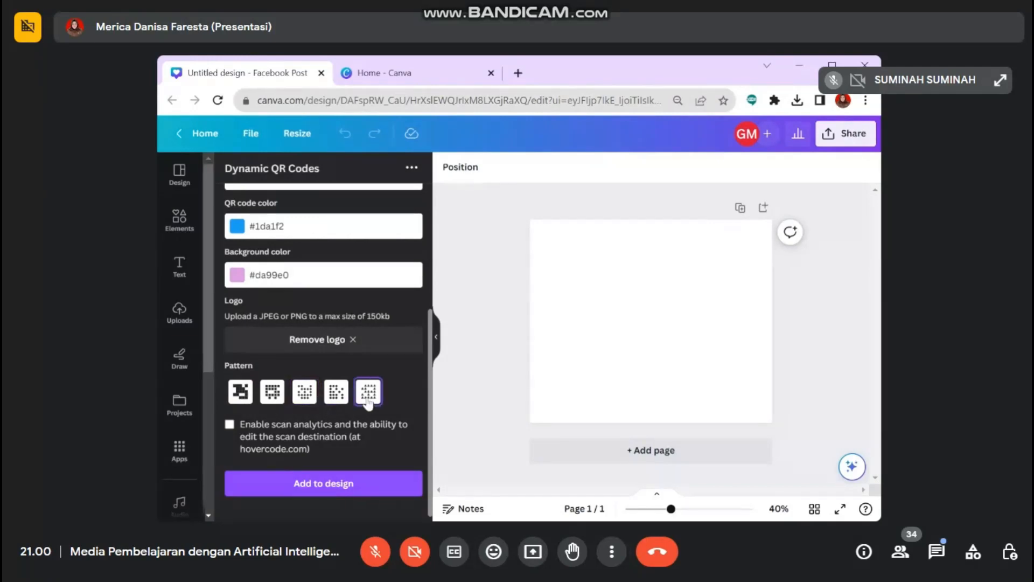
{"action": "left_click", "coordinate": [338, 402]}
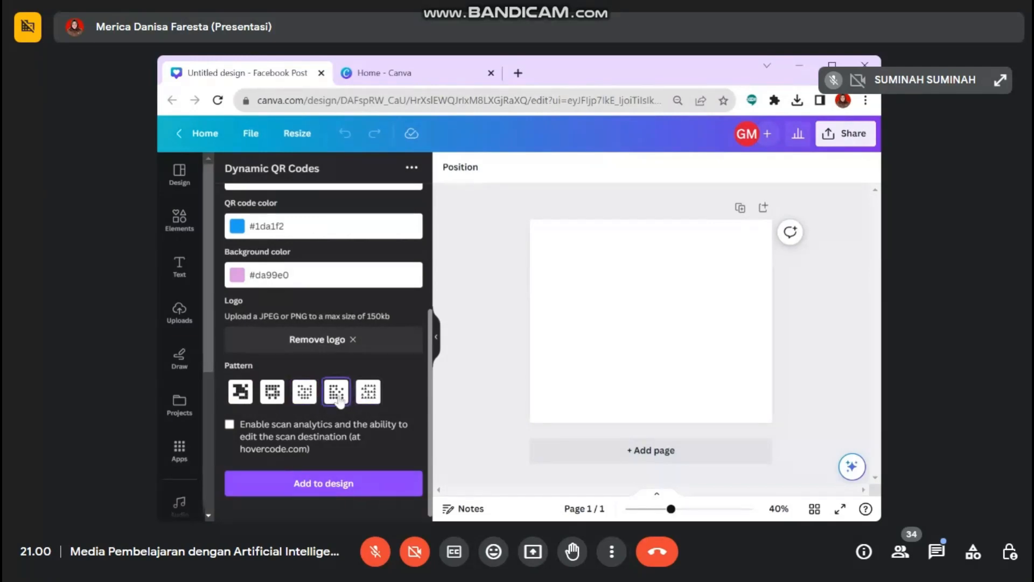
{"action": "left_click", "coordinate": [307, 399]}
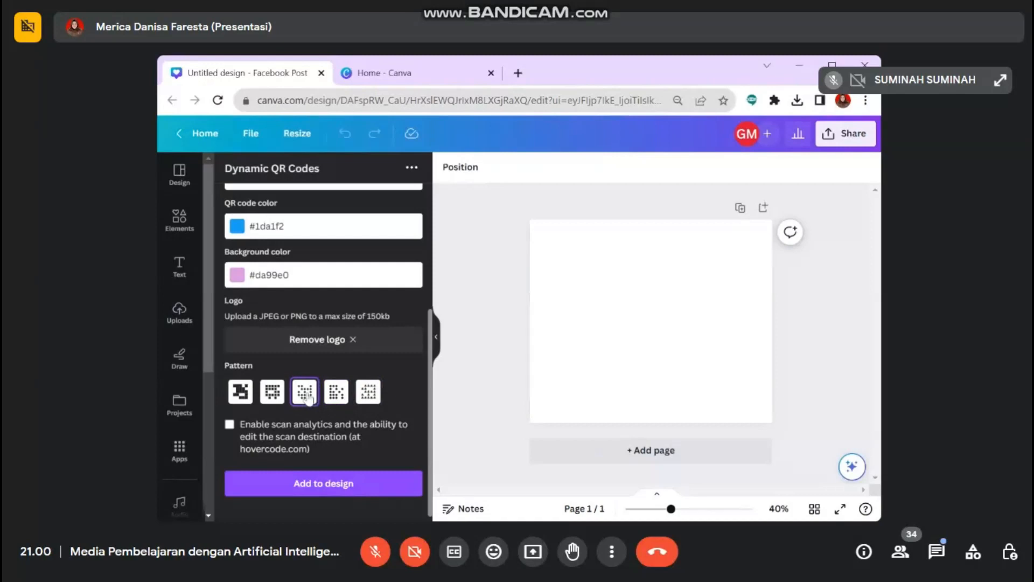
{"action": "left_click", "coordinate": [369, 400]}
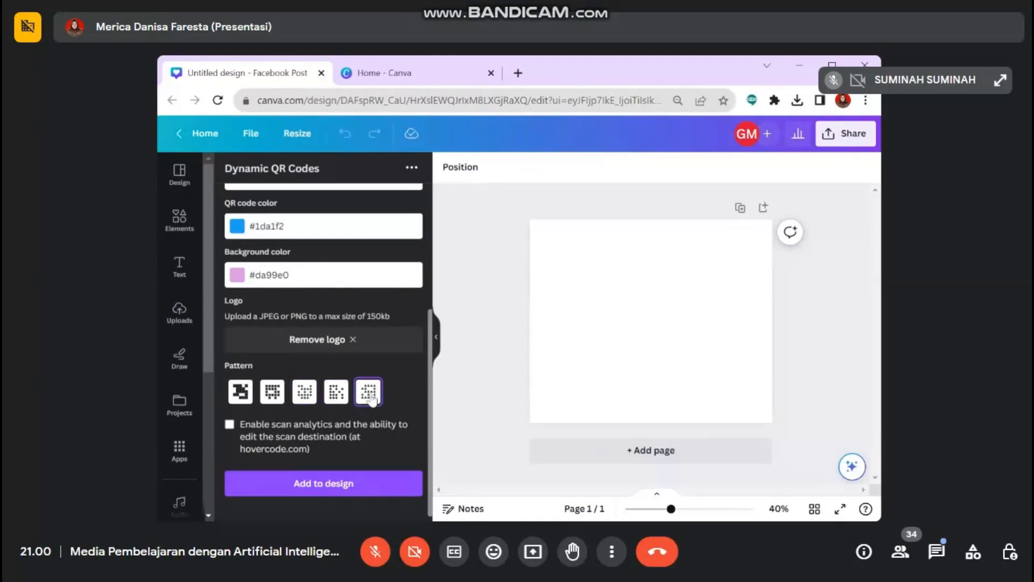
Step: Add the customised QR code to the blank page and deselect it
{"action": "left_click", "coordinate": [355, 485]}
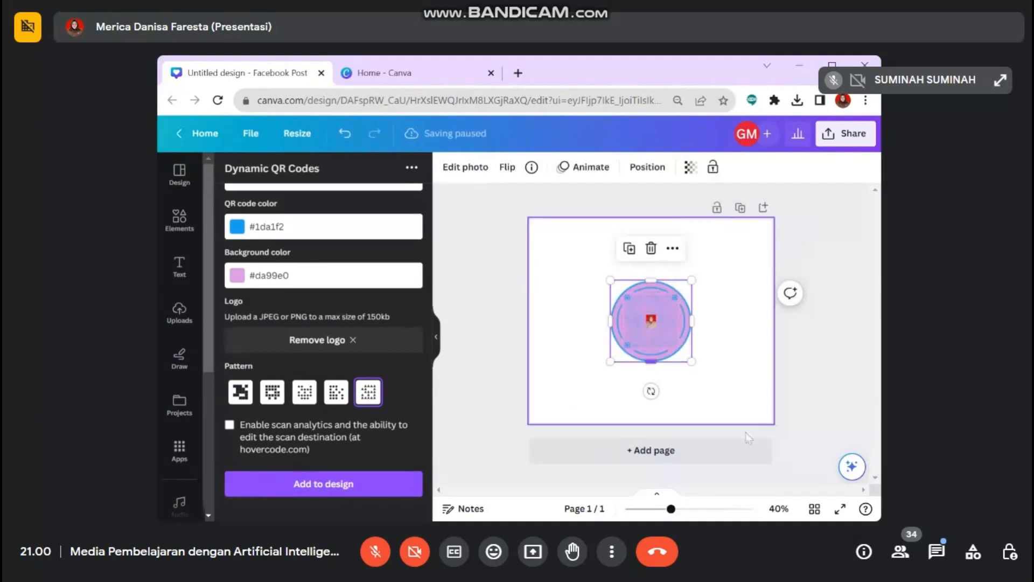
{"action": "left_click", "coordinate": [702, 510]}
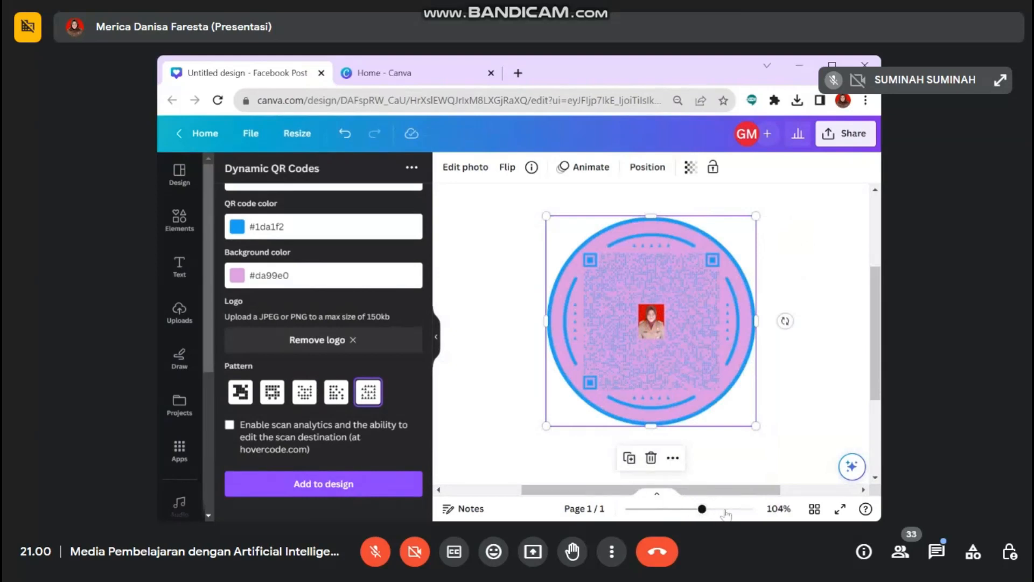
{"action": "left_click", "coordinate": [725, 510]}
{"action": "left_click_drag", "start_coordinate": [725, 510], "coordinate": [686, 511]}
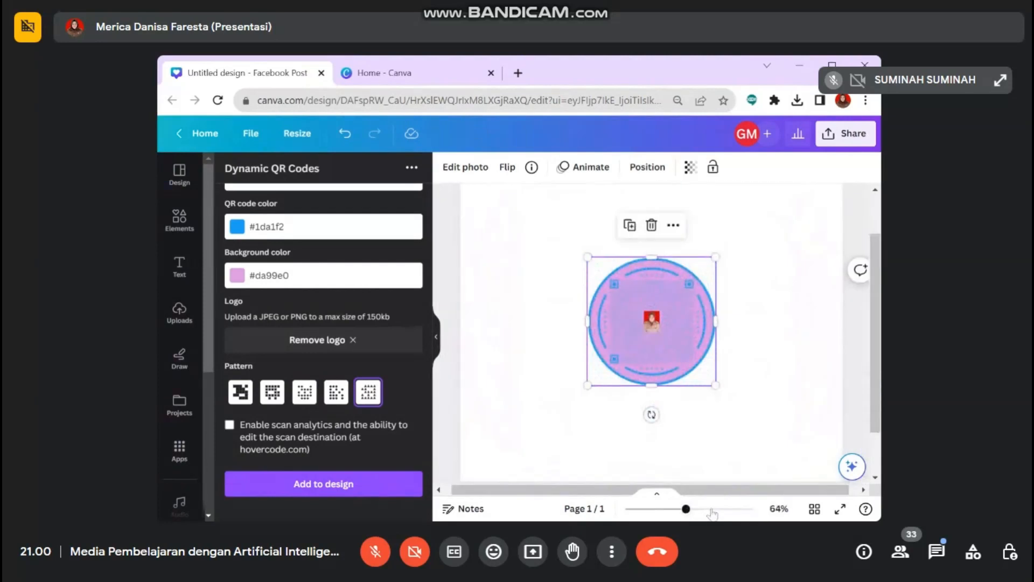
{"action": "left_click", "coordinate": [711, 510]}
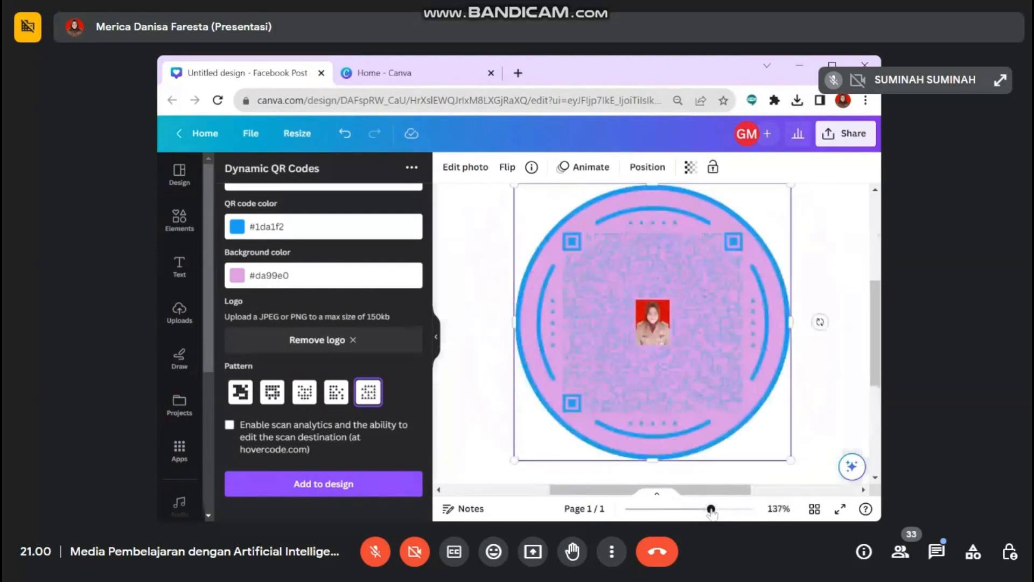
{"action": "left_click", "coordinate": [827, 408]}
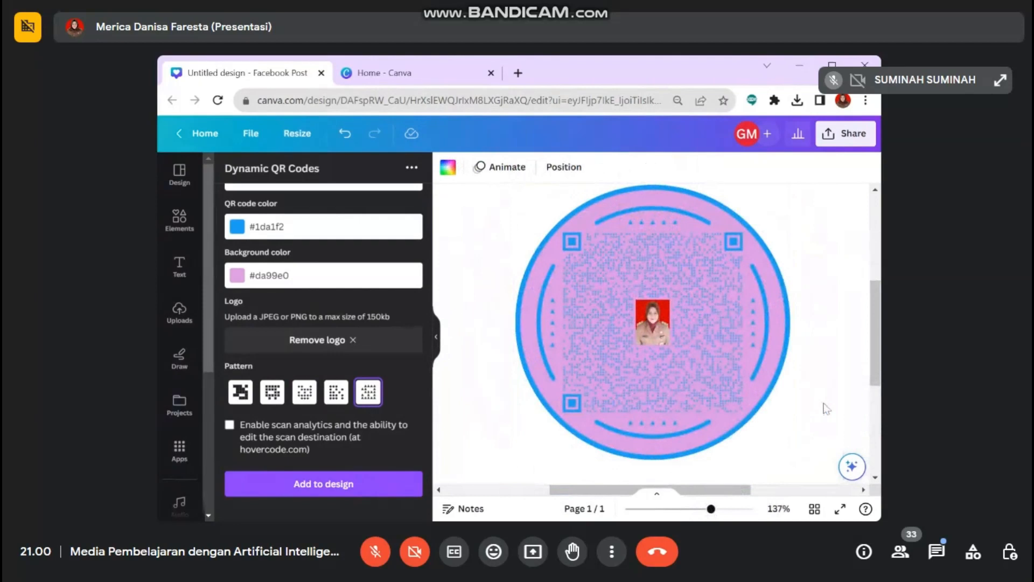
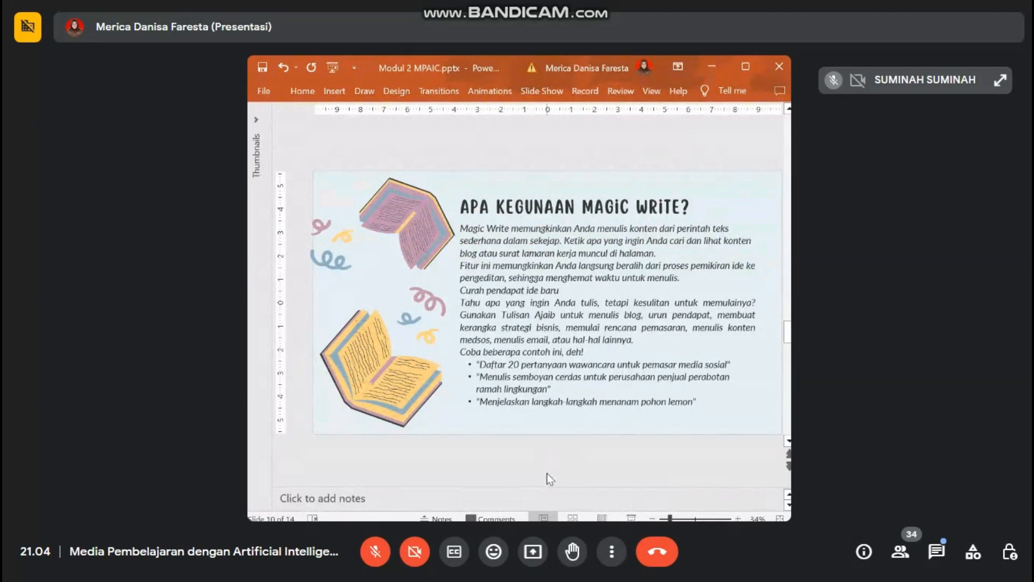
{"action": "scroll", "coordinate": [547, 473], "scroll_direction": "down", "scroll_amount": 2}
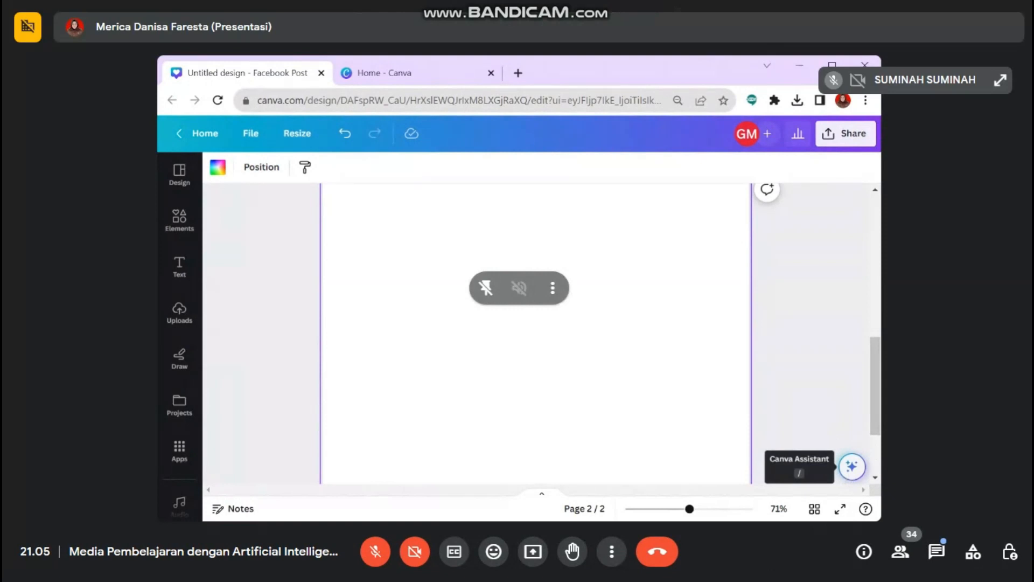
Step: Launch Magic Write from Canva Assistant on page 2 and accept its introduction for teachers
{"action": "left_click", "coordinate": [849, 475]}
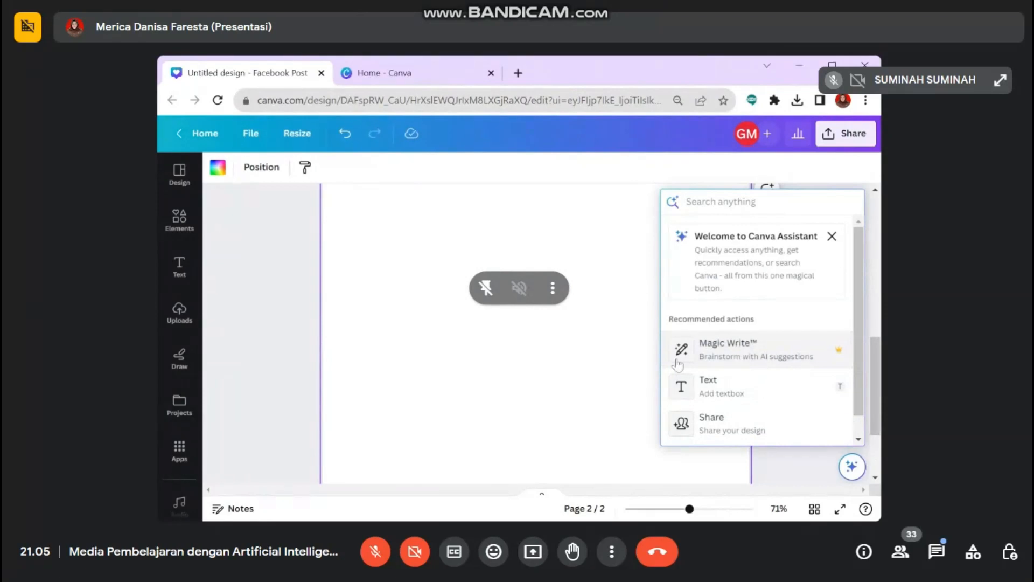
{"action": "left_click", "coordinate": [717, 353]}
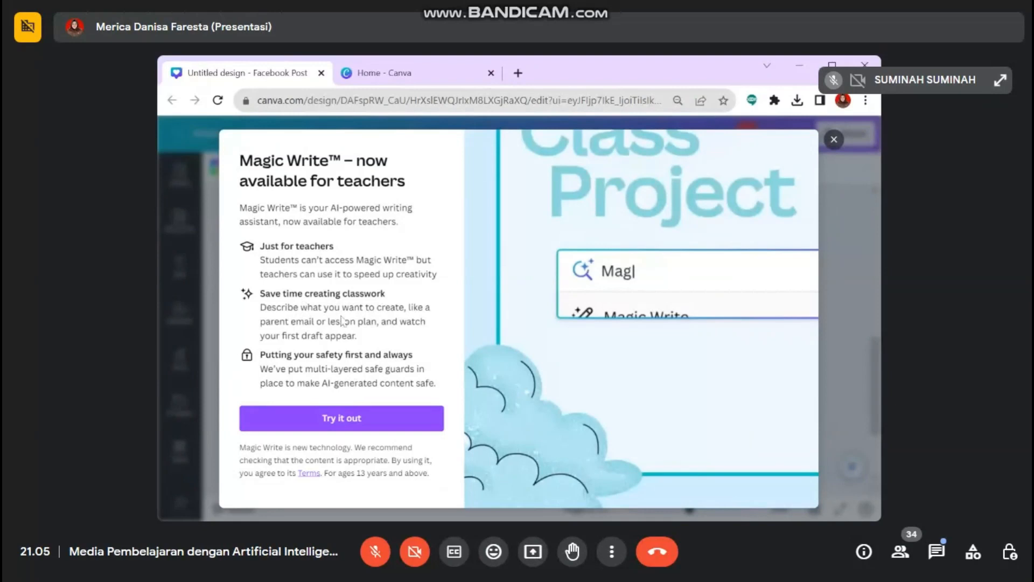
{"action": "left_click", "coordinate": [361, 419]}
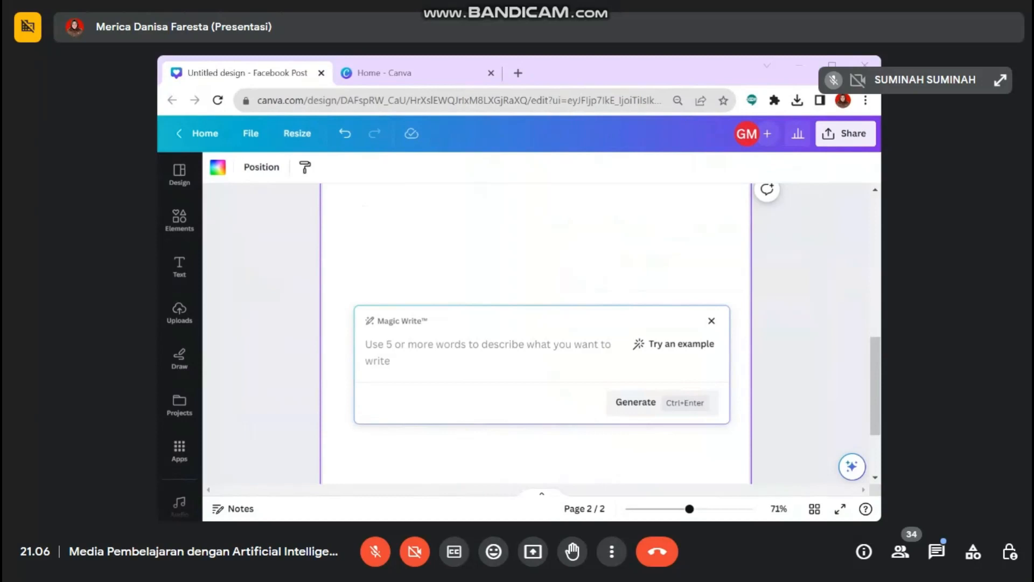
{"action": "left_click", "coordinate": [270, 330]}
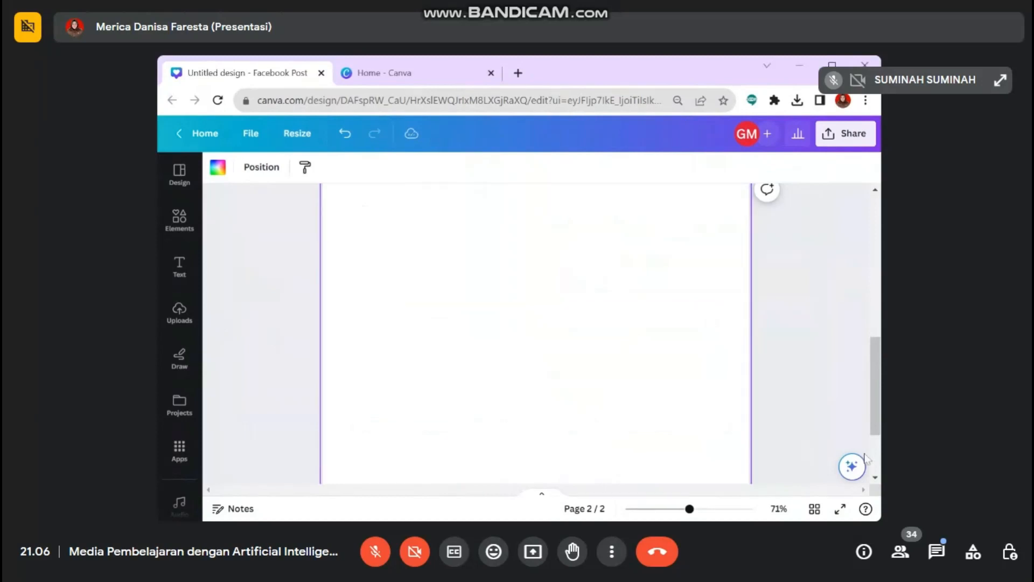
Step: Generate text on page 2 with Magic Write from the prompt "Menjelaskan langkah-langkah menanam pohon lemon"
{"action": "left_click", "coordinate": [845, 467]}
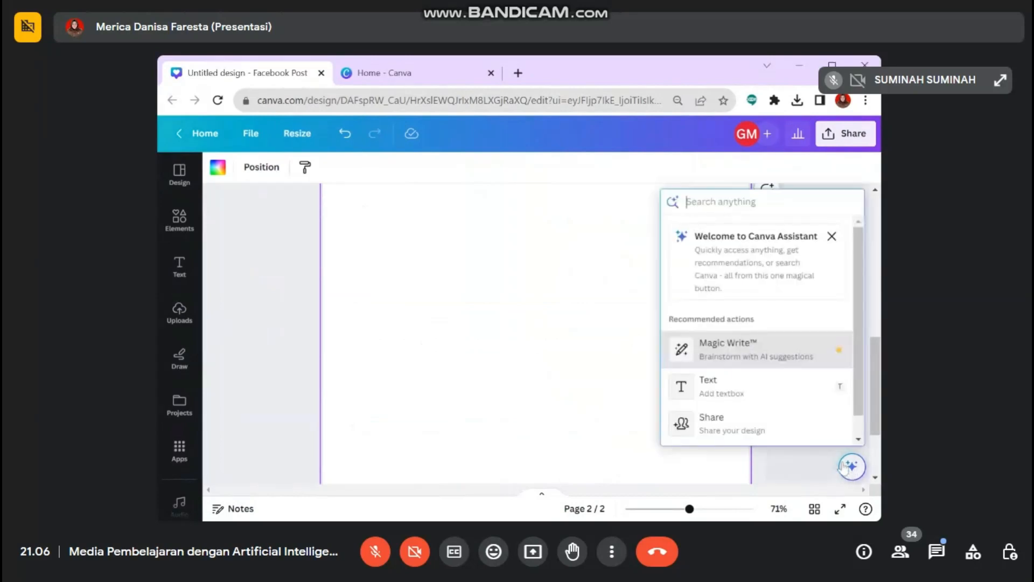
{"action": "left_click", "coordinate": [712, 353]}
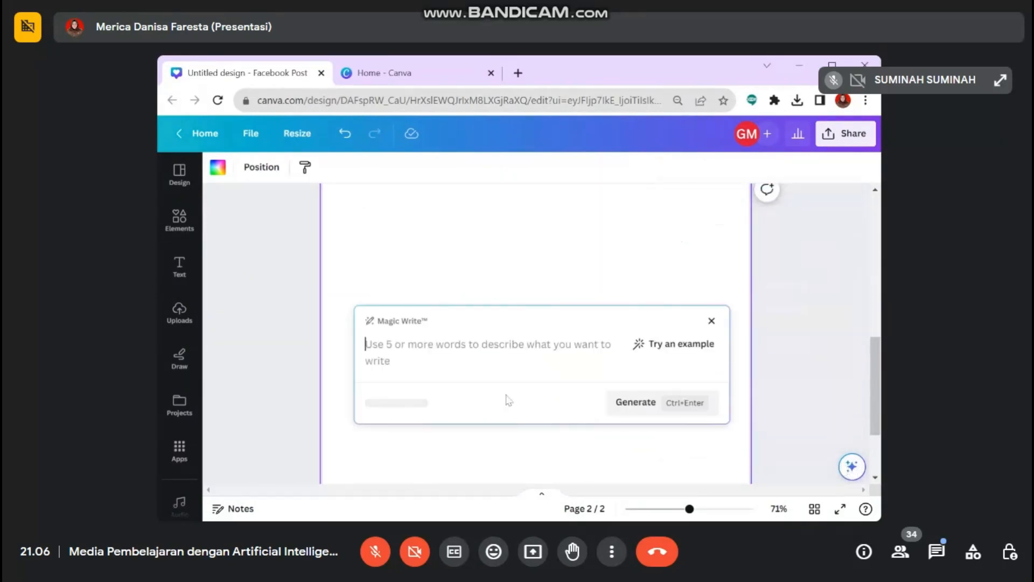
{"action": "type", "text": "Menjelaskan langkah-langkah menanam pohon lemon"}
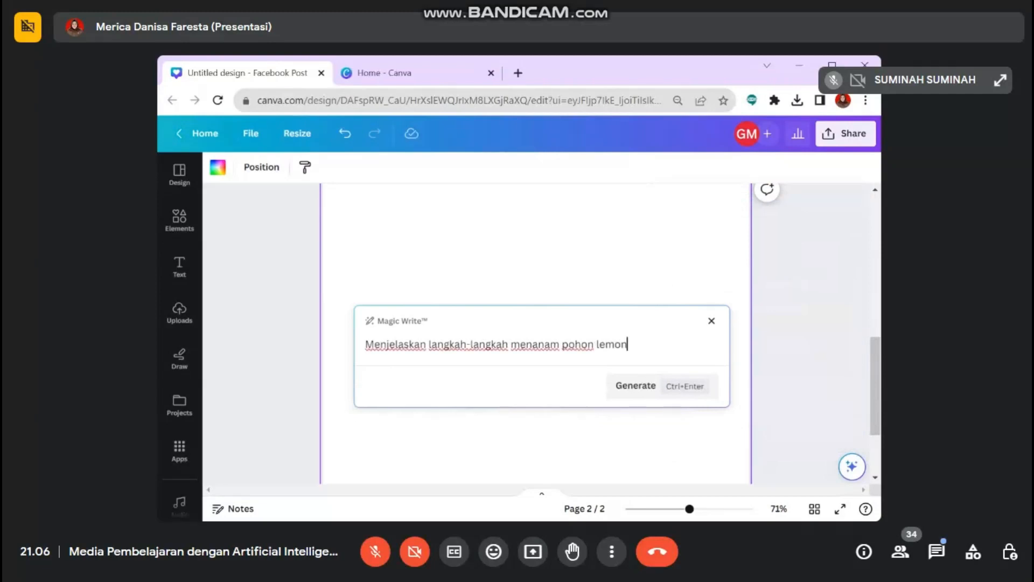
{"action": "left_click", "coordinate": [633, 395]}
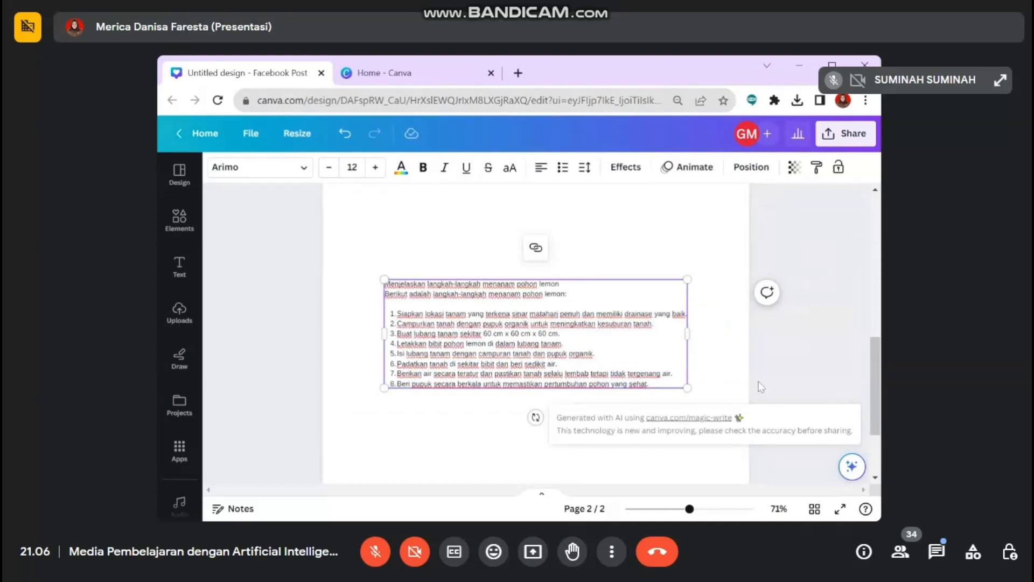
{"action": "left_click", "coordinate": [710, 509]}
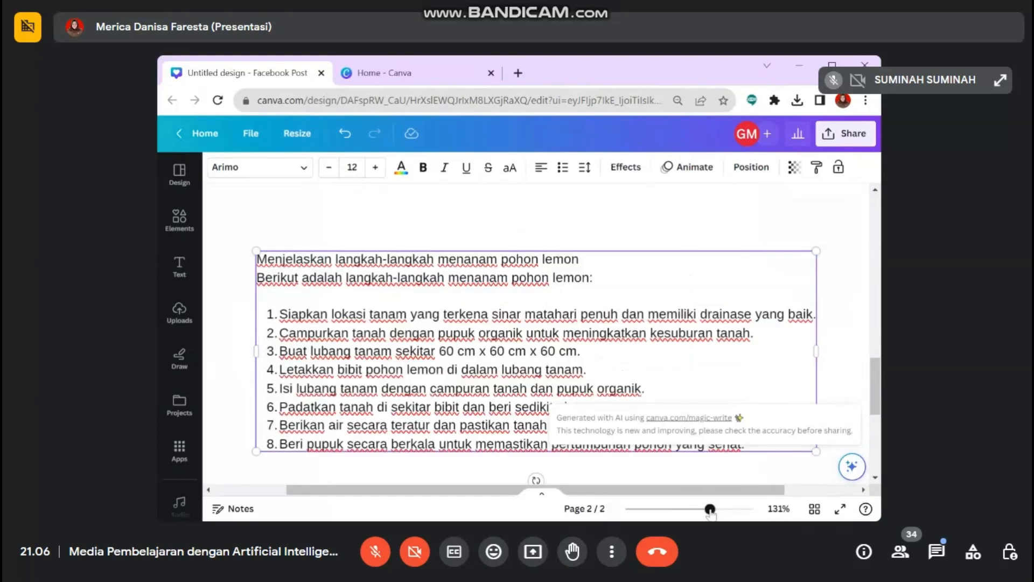
{"action": "left_click", "coordinate": [834, 323]}
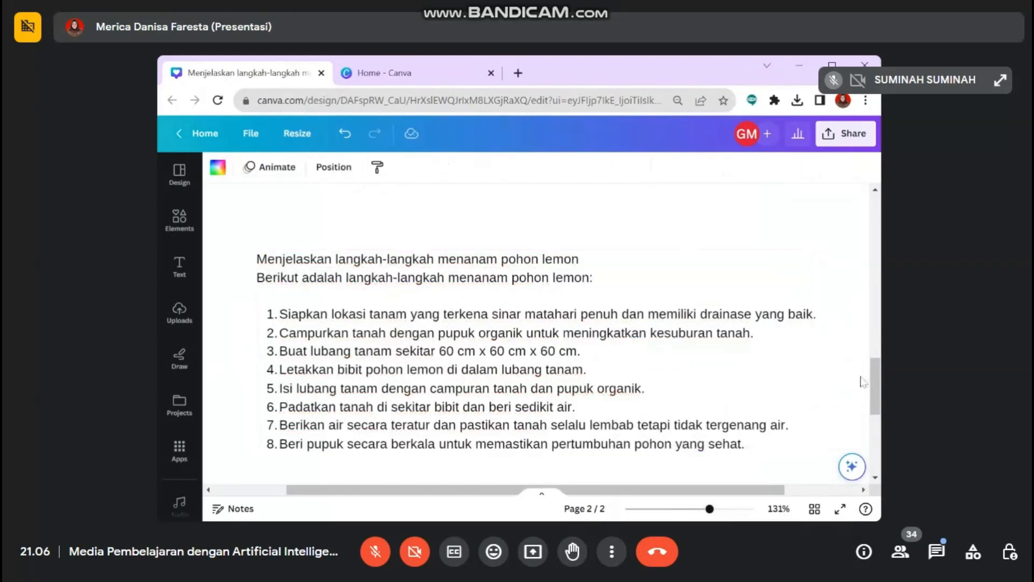